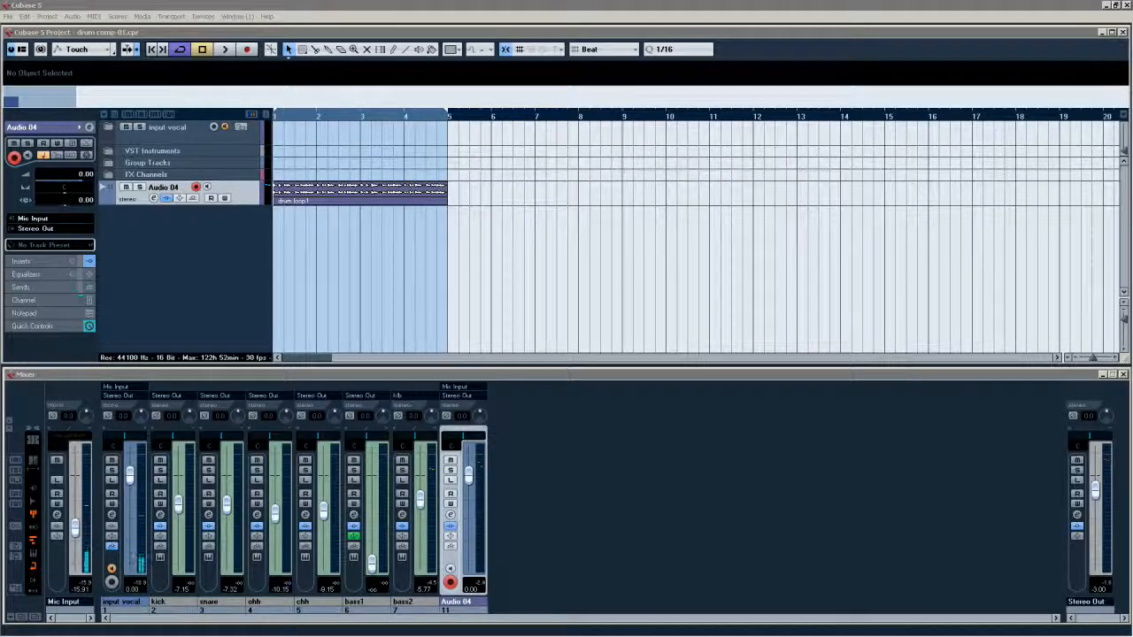
# - Open the MultibandCompressor insert on track Audio 04, play the drum loop and reposition the plug-in window
pyautogui.click(245, 221)
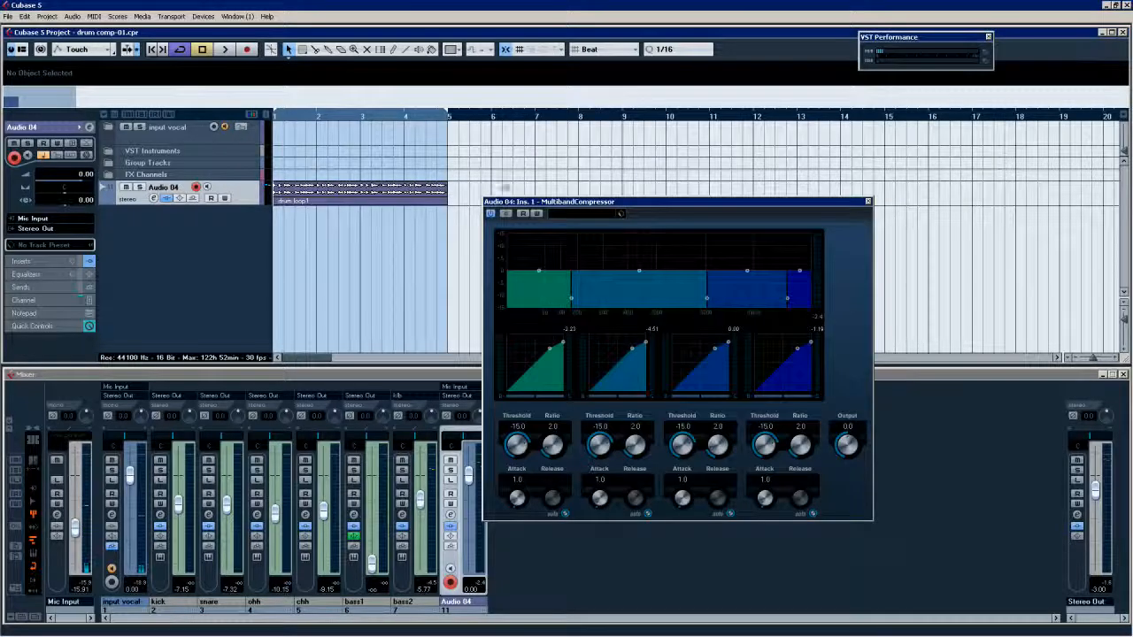
pyautogui.moveTo(590, 205); pyautogui.dragTo(681, 196)
pyautogui.press('space')
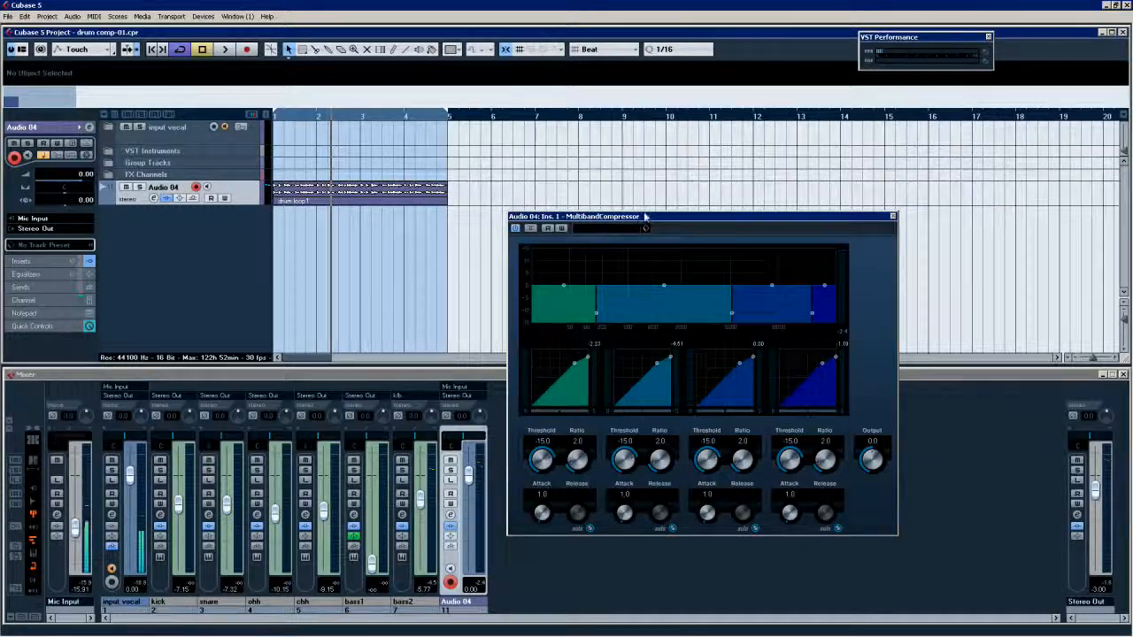
pyautogui.moveTo(645, 215); pyautogui.dragTo(430, 247)
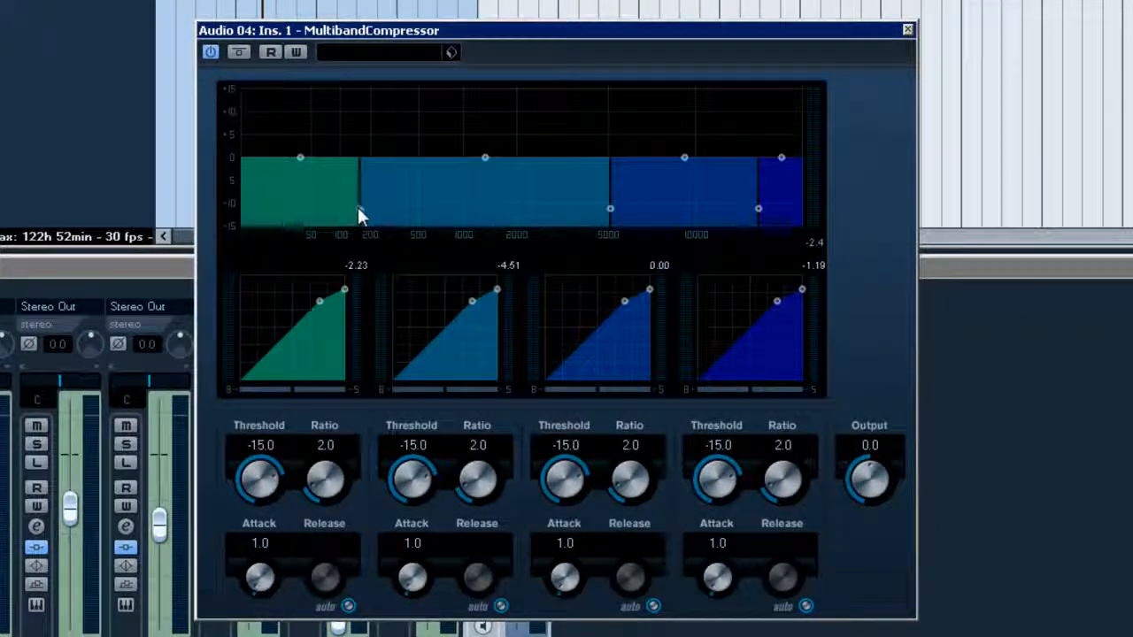
# - Set the lowest band's upper crossover to about 100 Hz, its threshold to -25.5 and its ratio to 2.8
pyautogui.moveTo(360, 207); pyautogui.dragTo(338, 244)
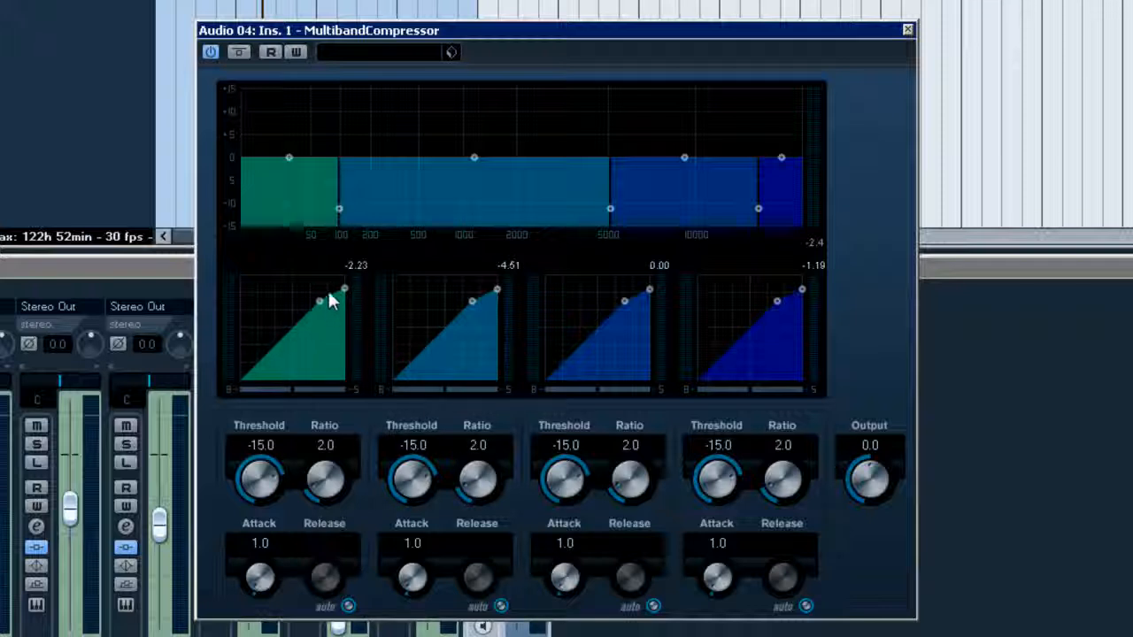
pyautogui.moveTo(261, 491); pyautogui.dragTo(270, 516)
pyautogui.moveTo(324, 483); pyautogui.dragTo(332, 432)
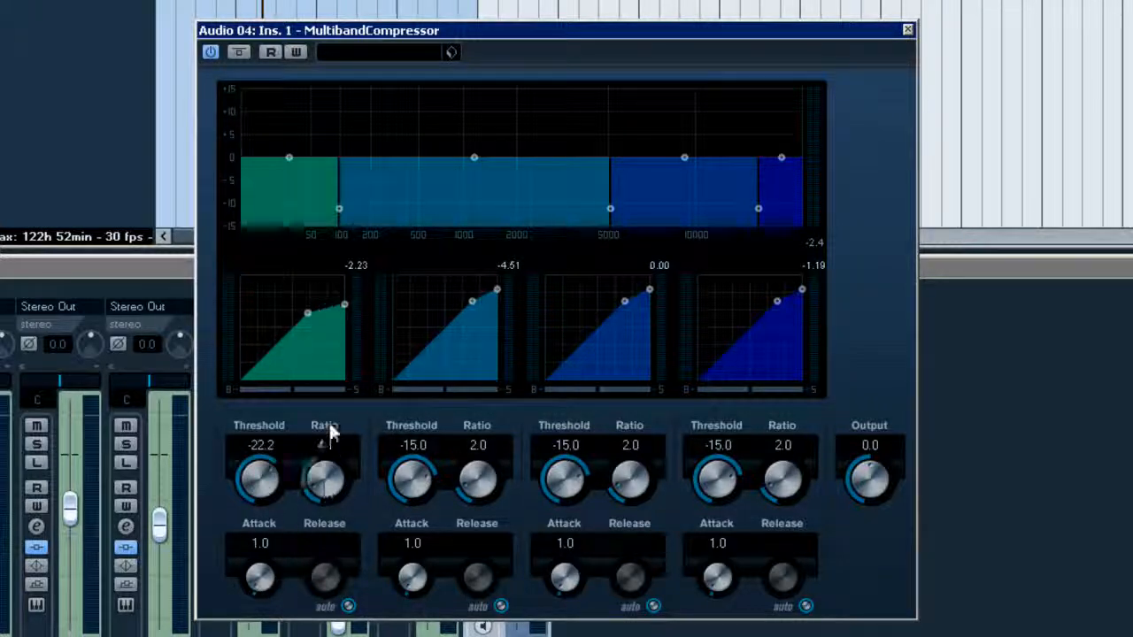
pyautogui.moveTo(259, 469)
pyautogui.mouseDown()
pyautogui.moveTo(258, 485)
pyautogui.moveTo(253, 449)
pyautogui.mouseUp()
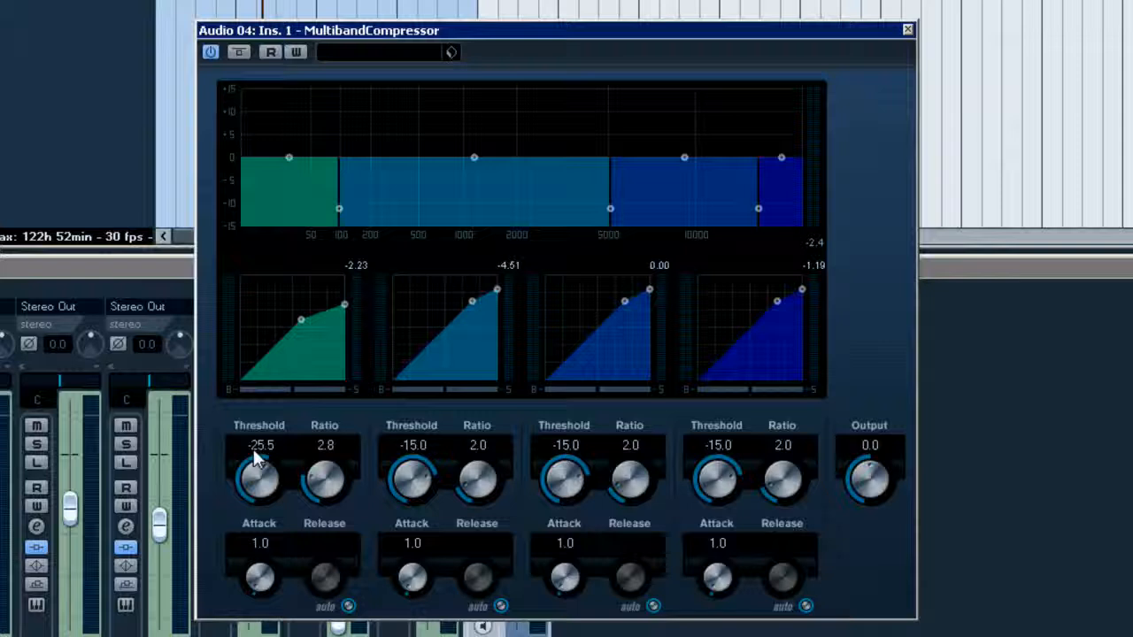
# - Bypass and re-enable the lowest band, and try out its gain handle in the frequency display
pyautogui.click(262, 392)
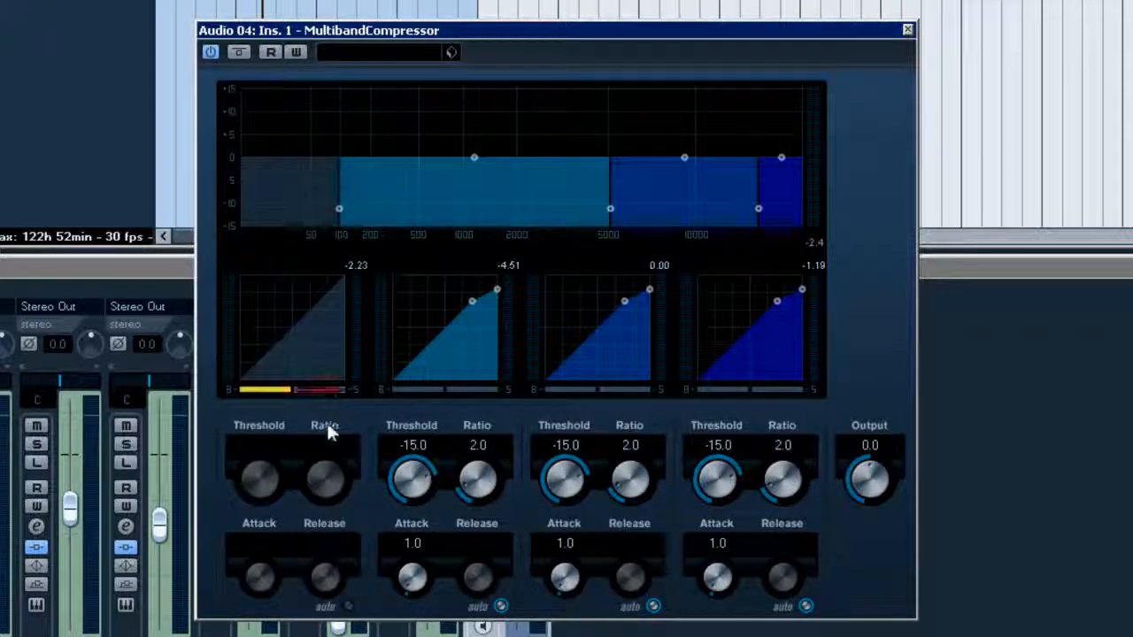
pyautogui.click(289, 389)
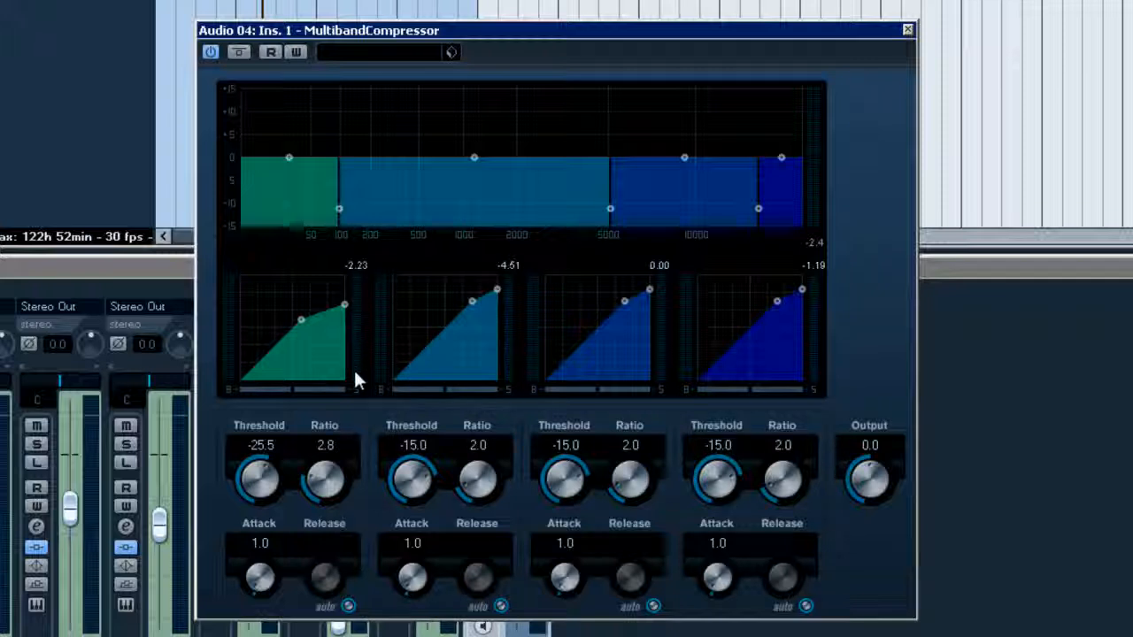
pyautogui.moveTo(289, 156)
pyautogui.mouseDown()
pyautogui.moveTo(293, 114)
pyautogui.moveTo(299, 155)
pyautogui.mouseUp()
# - Try raising and lowering the compressor's overall output level, and return it to 0.0
pyautogui.moveTo(872, 494)
pyautogui.mouseDown()
pyautogui.moveTo(867, 461)
pyautogui.moveTo(871, 492)
pyautogui.mouseUp()
pyautogui.moveTo(872, 477); pyautogui.dragTo(866, 429)
pyautogui.moveTo(872, 478); pyautogui.dragTo(865, 543)
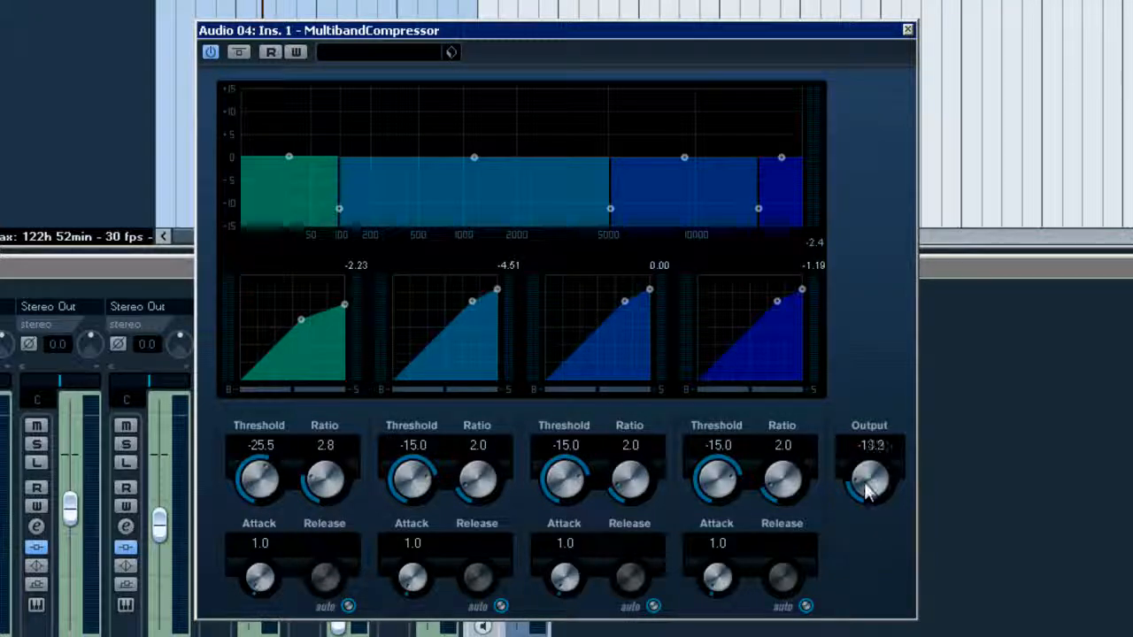
pyautogui.moveTo(865, 482); pyautogui.dragTo(877, 485)
pyautogui.moveTo(339, 209)
pyautogui.mouseDown()
pyautogui.moveTo(472, 227)
pyautogui.moveTo(346, 270)
pyautogui.moveTo(304, 298)
pyautogui.moveTo(415, 295)
pyautogui.moveTo(424, 212)
pyautogui.moveTo(356, 244)
pyautogui.moveTo(339, 223)
pyautogui.mouseUp()
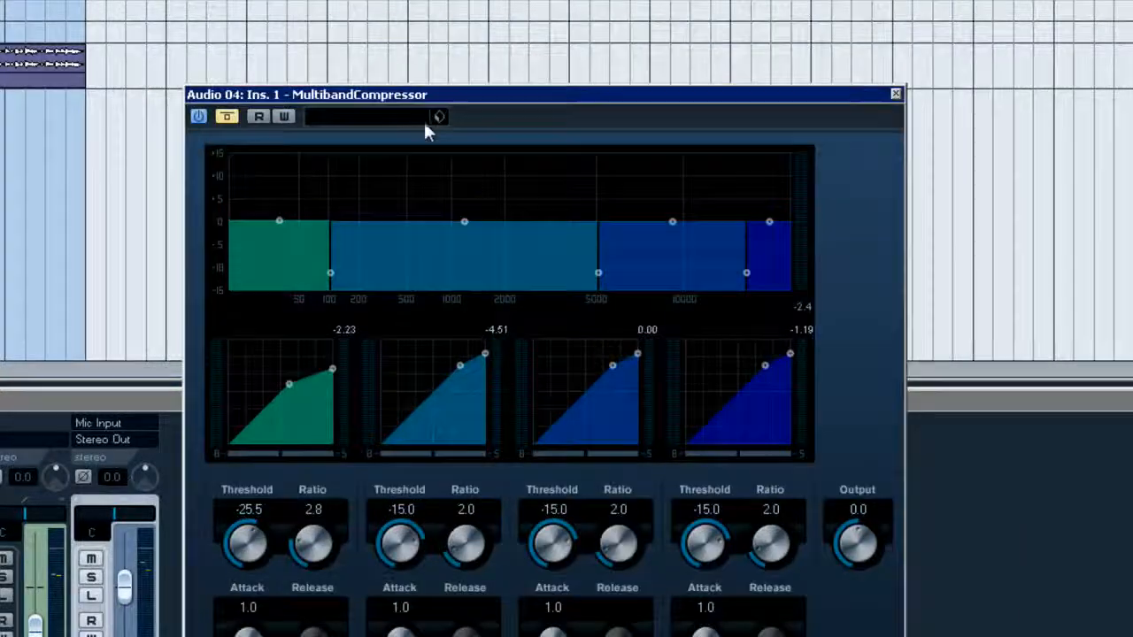
# - Load the Dance Master preset in the MultibandCompressor and clear the preset browser away
pyautogui.click(534, 49)
pyautogui.click(460, 134)
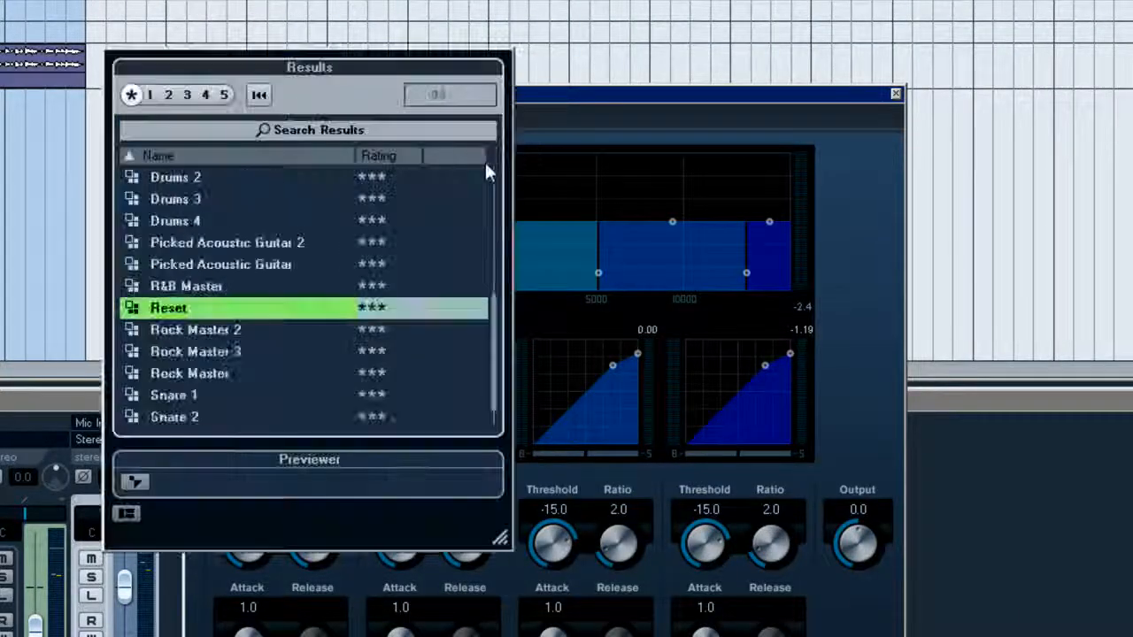
pyautogui.scroll(5, 494, 292)
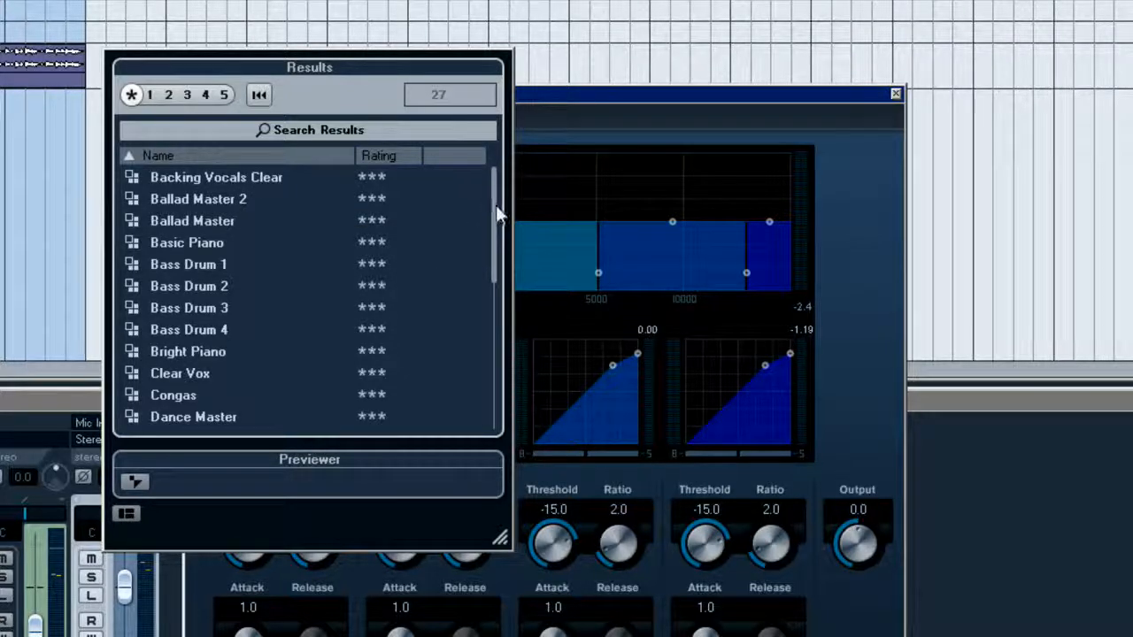
pyautogui.scroll(-3, 496, 205)
pyautogui.click(171, 355)
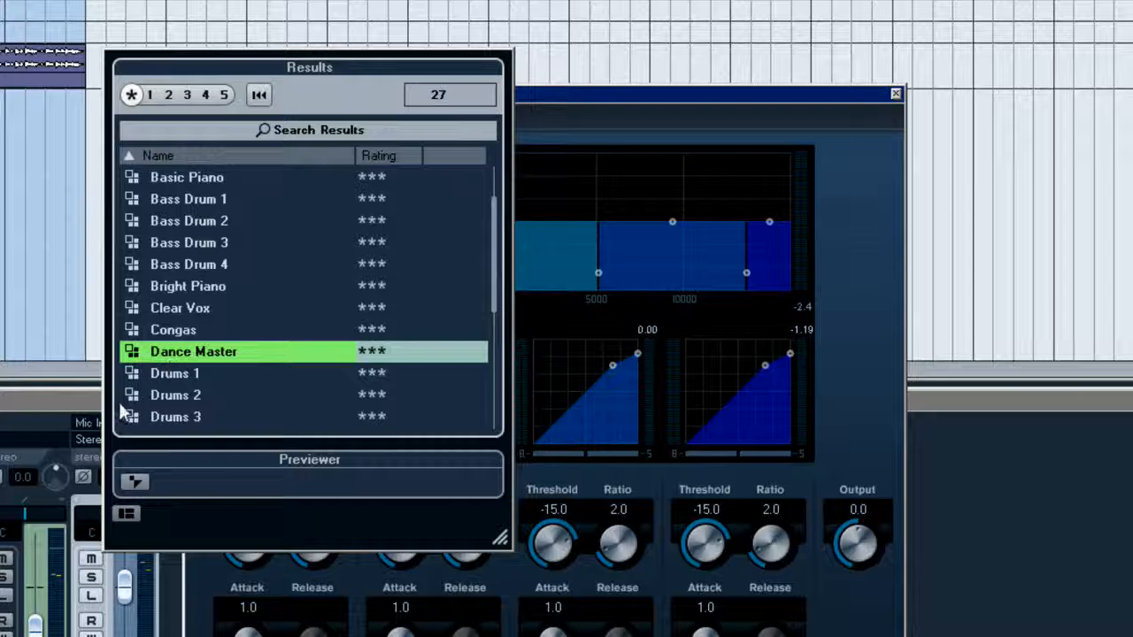
pyautogui.moveTo(325, 67); pyautogui.dragTo(0, 154)
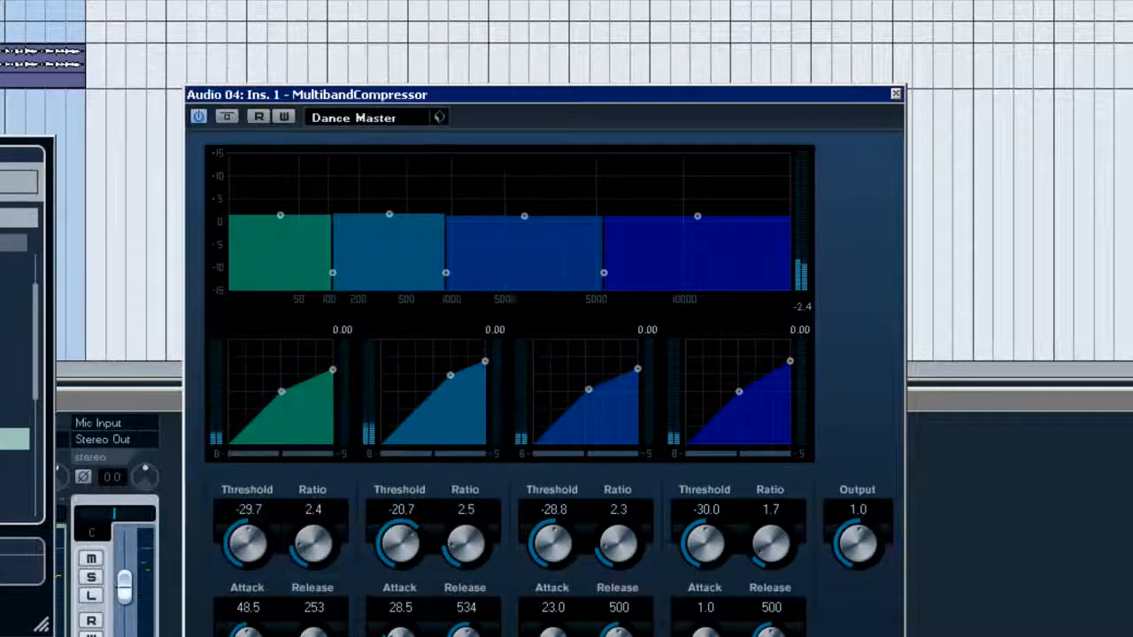
# - Play the drum loop and toggle the plug-in's bypass to compare the compressed and unprocessed sound
pyautogui.press('space')
pyautogui.click(231, 115)
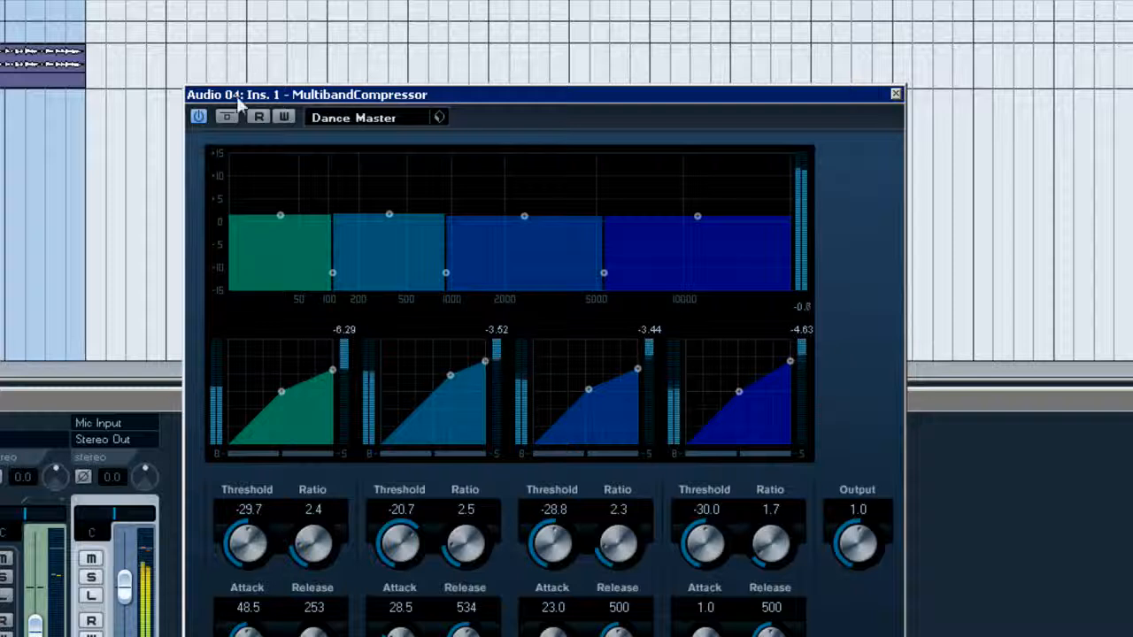
pyautogui.click(228, 118)
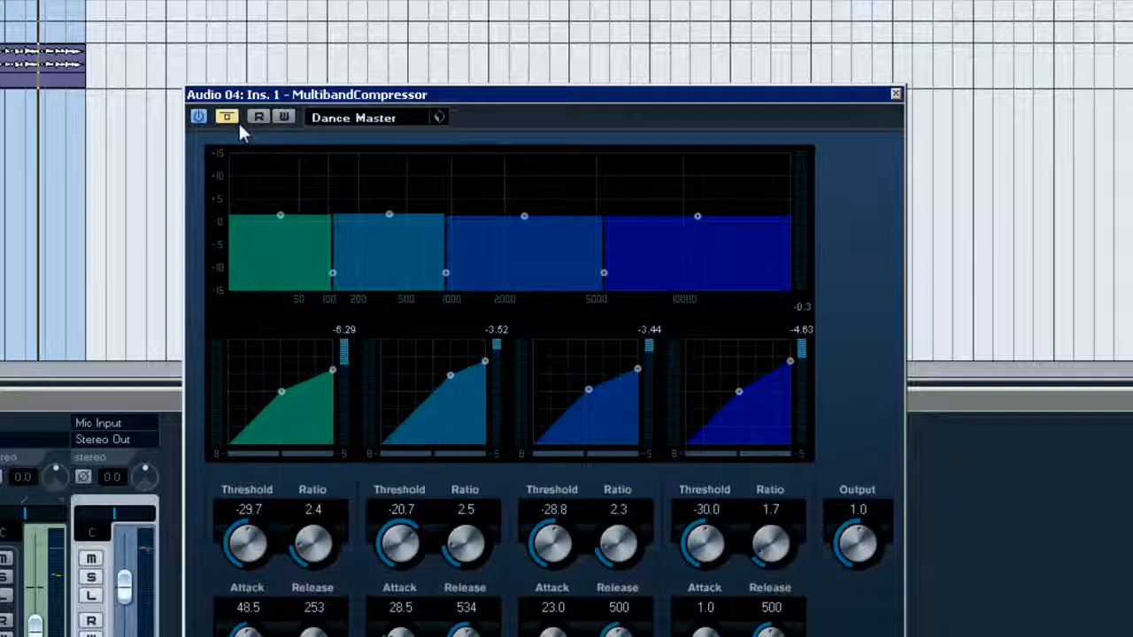
# - Browse the compressor presets without loading one, and try bypassing and re-enabling the third band
pyautogui.click(367, 118)
pyautogui.moveTo(707, 344); pyautogui.dragTo(705, 400)
pyautogui.click(846, 173)
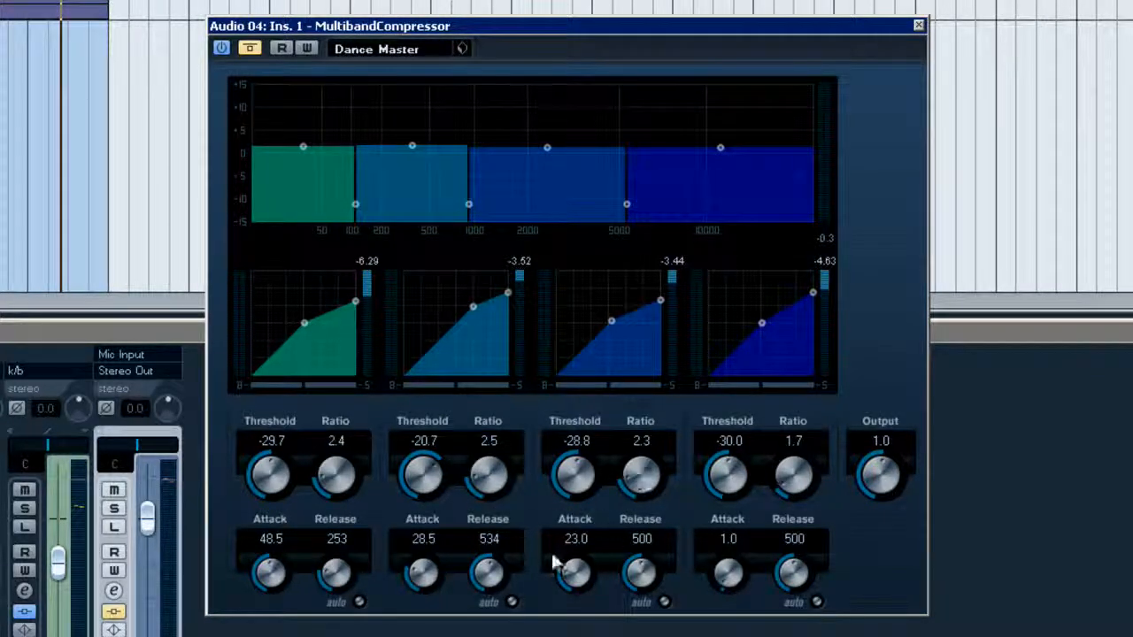
pyautogui.click(605, 387)
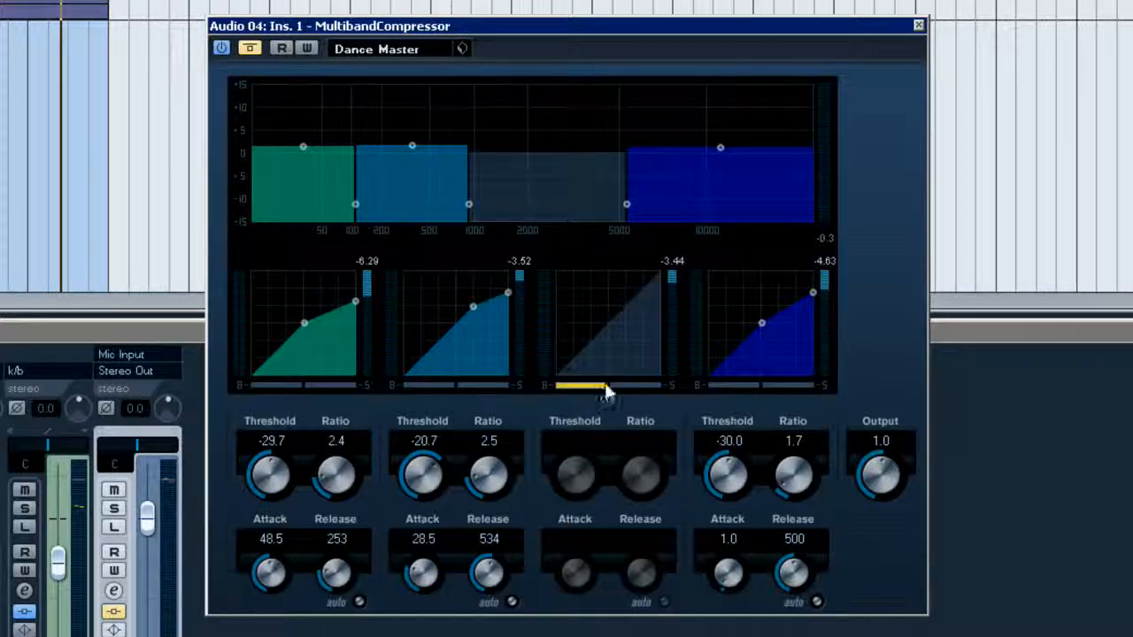
pyautogui.click(578, 388)
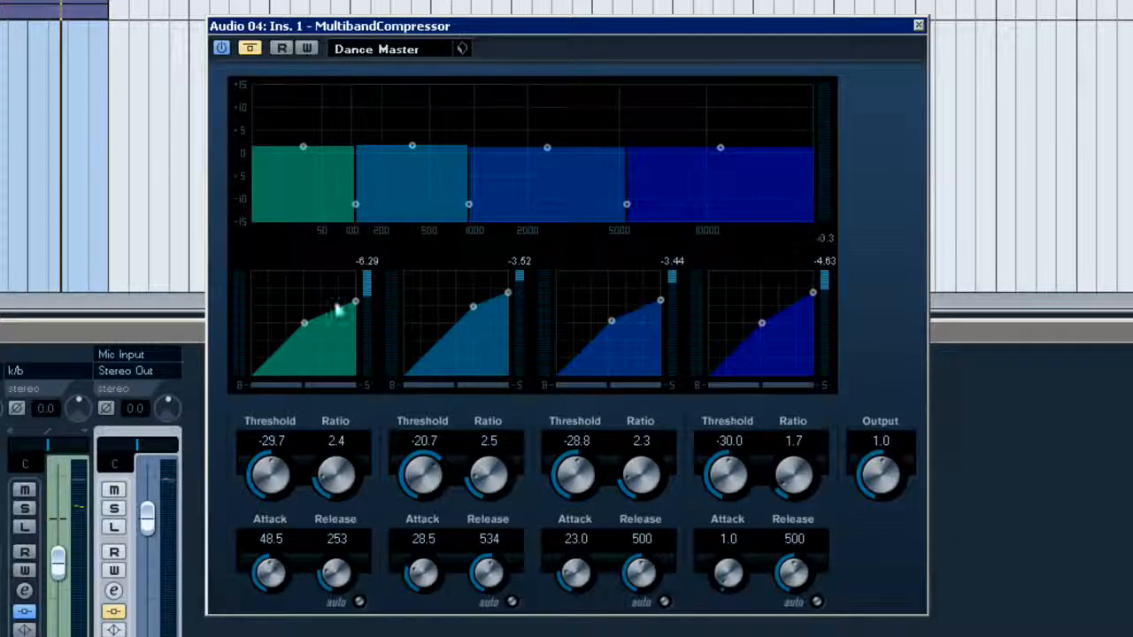
# - Load the Reset preset in the MultibandCompressor
pyautogui.click(371, 49)
pyautogui.moveTo(731, 290); pyautogui.dragTo(725, 367)
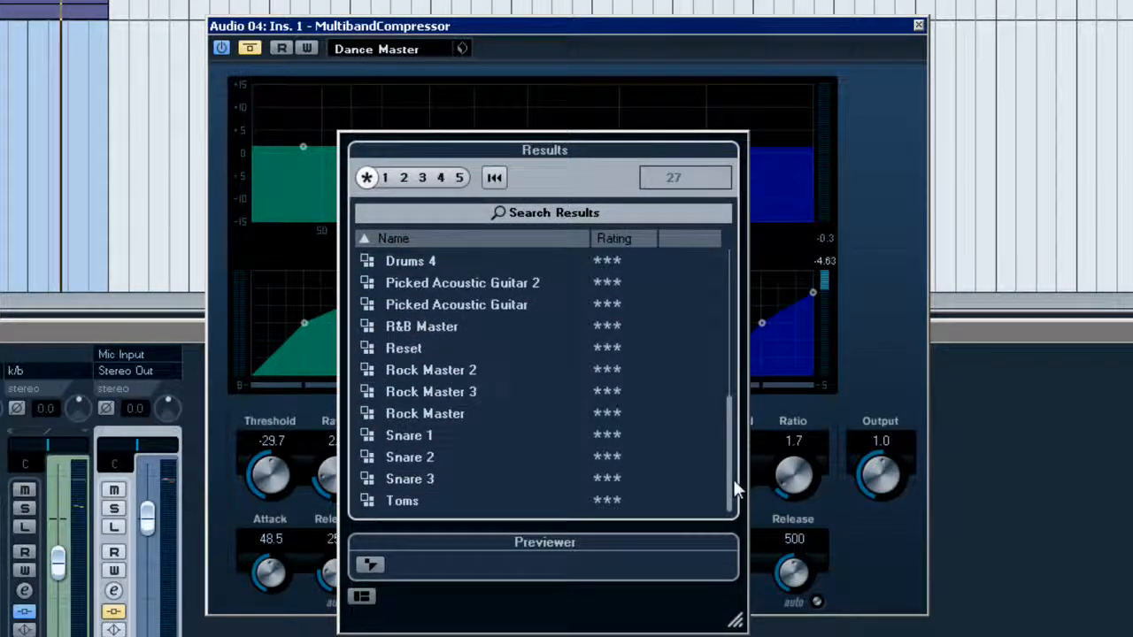
pyautogui.scroll(1, 731, 478)
pyautogui.doubleClick(421, 413)
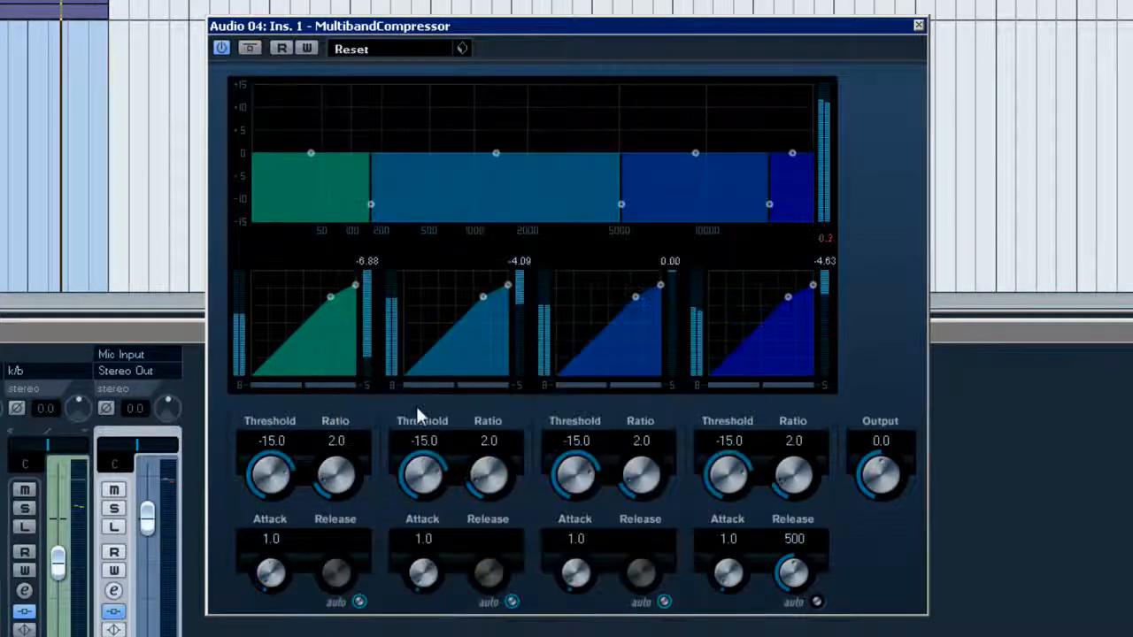
# - Set the threshold of all four bands to -60.0 and the highest band's ratio to 1.0
pyautogui.click(269, 491)
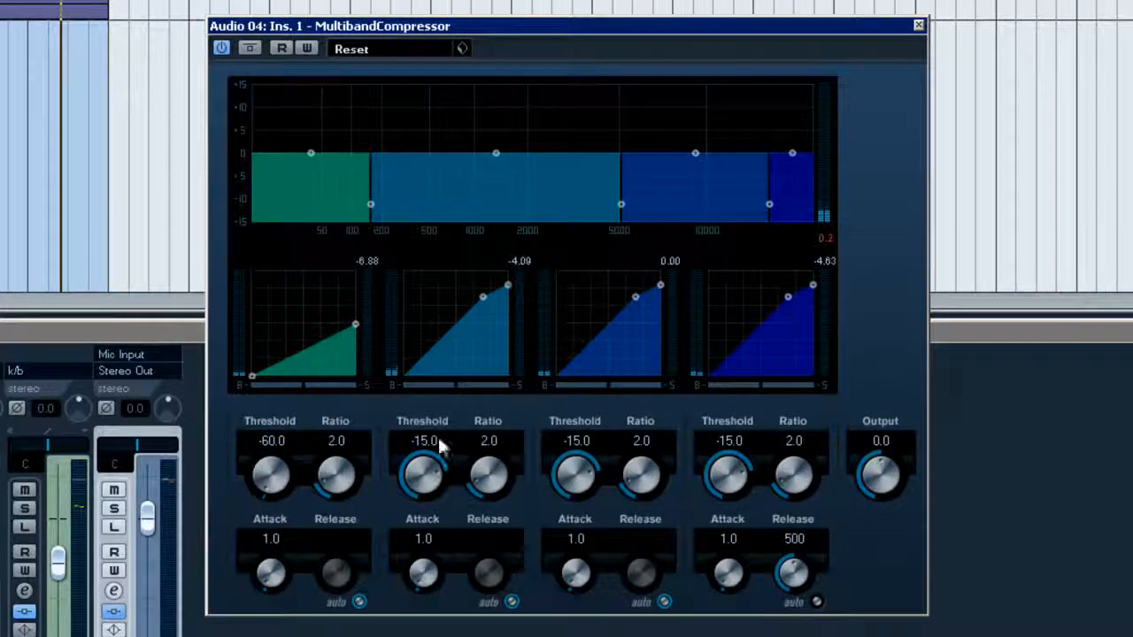
pyautogui.click(416, 489)
pyautogui.click(560, 487)
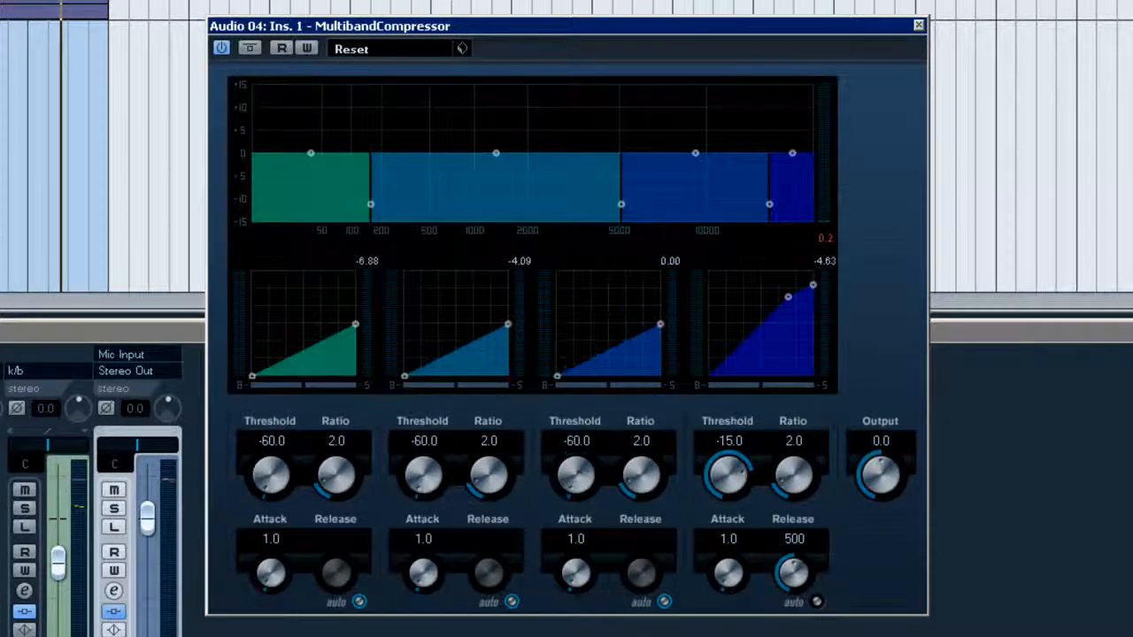
pyautogui.click(715, 481)
pyautogui.moveTo(793, 478); pyautogui.dragTo(815, 599)
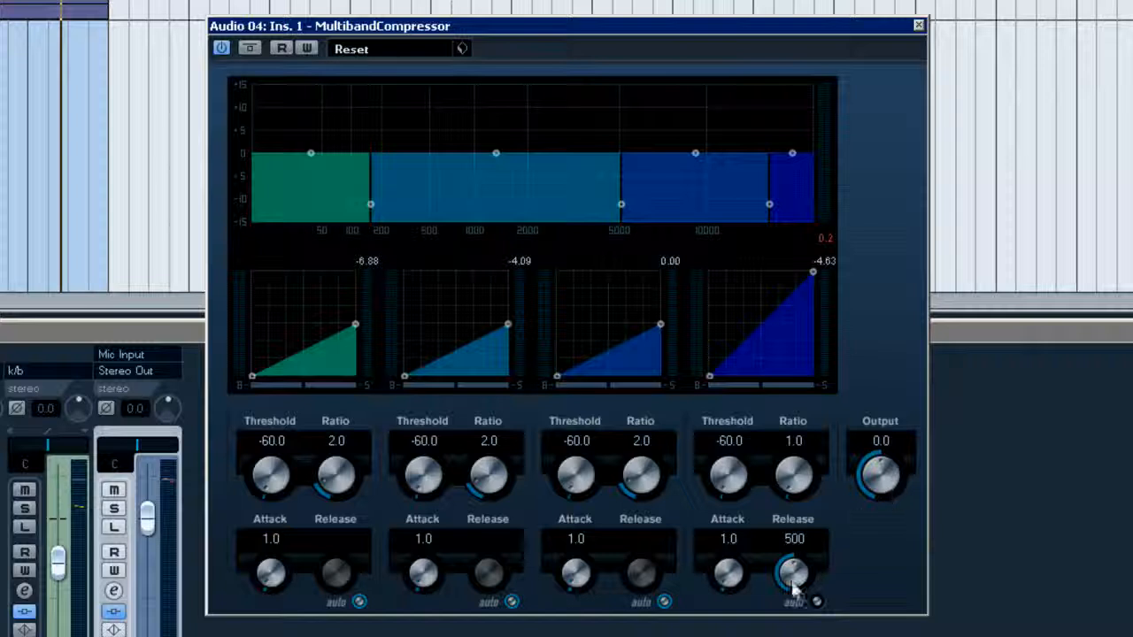
# - Turn off auto release on the three lower bands, set release to 10 on bands two to four and the lowest band's attack to 0.1
pyautogui.click(792, 588)
pyautogui.click(659, 596)
pyautogui.click(510, 604)
pyautogui.click(359, 602)
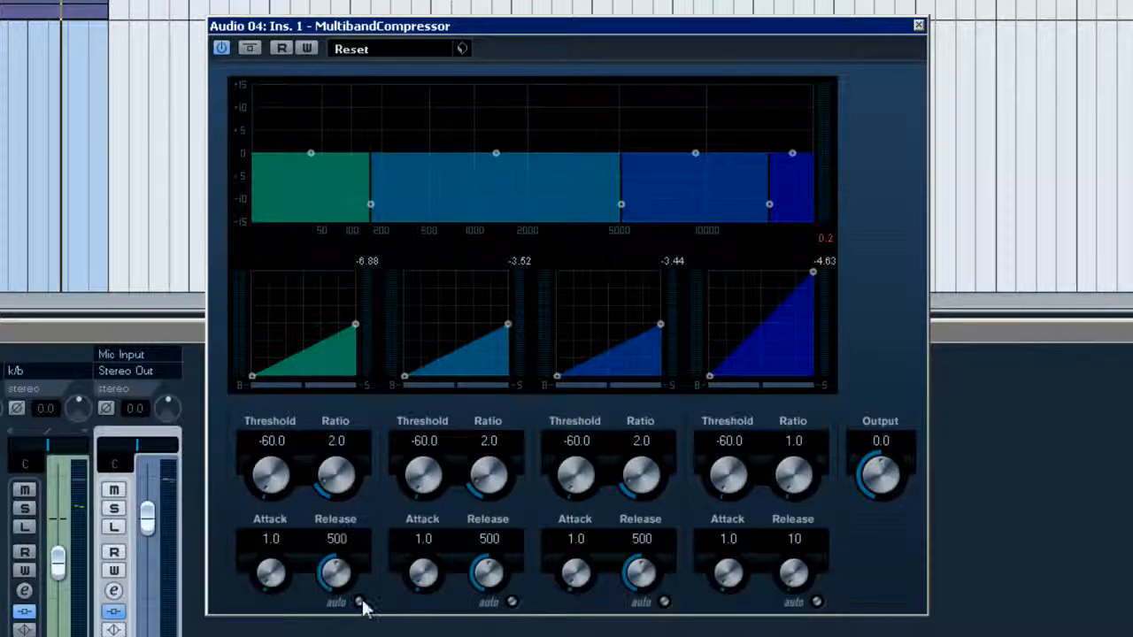
pyautogui.click(483, 581)
pyautogui.click(635, 577)
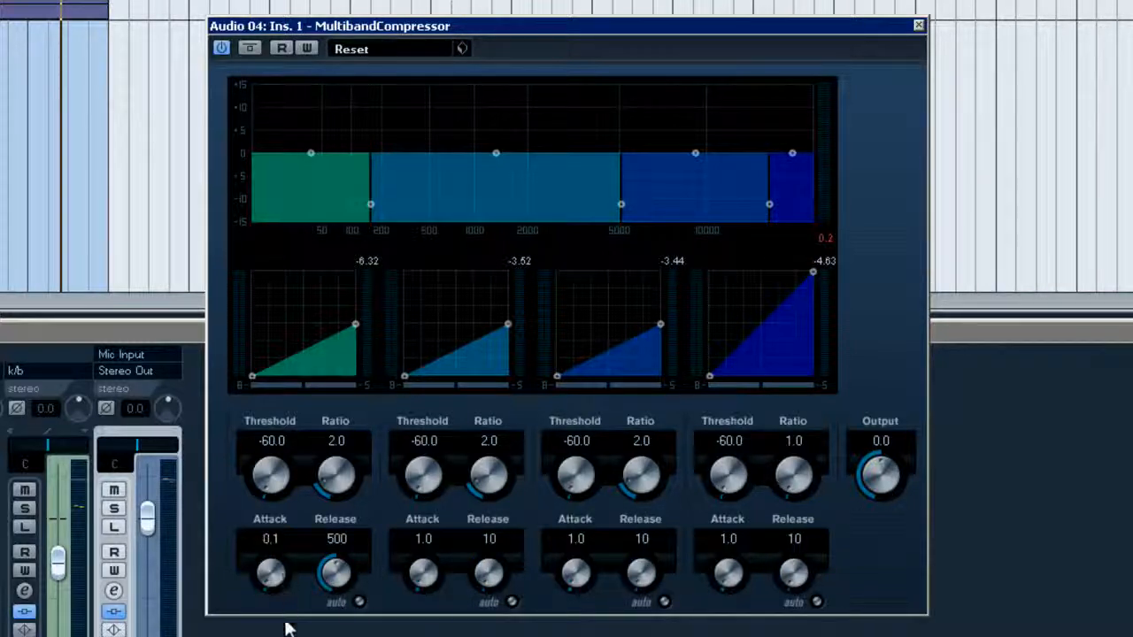
# - Set the ratio of the three lower bands to 1.0 and the lowest band's release to 10
pyautogui.moveTo(507, 499); pyautogui.dragTo(497, 597)
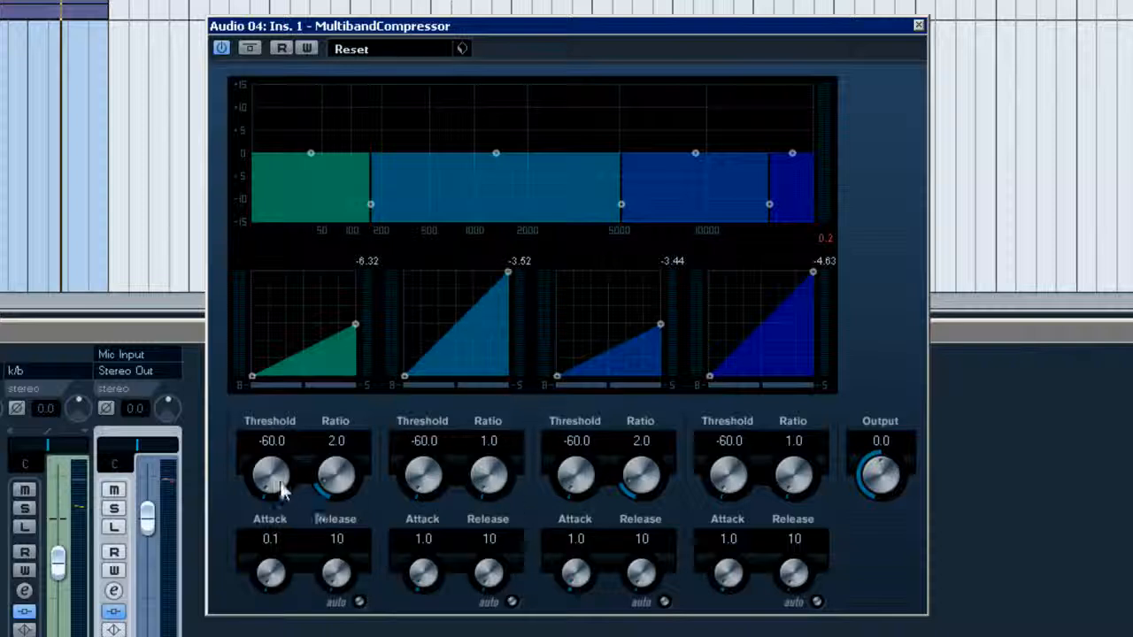
pyautogui.moveTo(337, 478); pyautogui.dragTo(362, 627)
pyautogui.moveTo(640, 470); pyautogui.dragTo(638, 509)
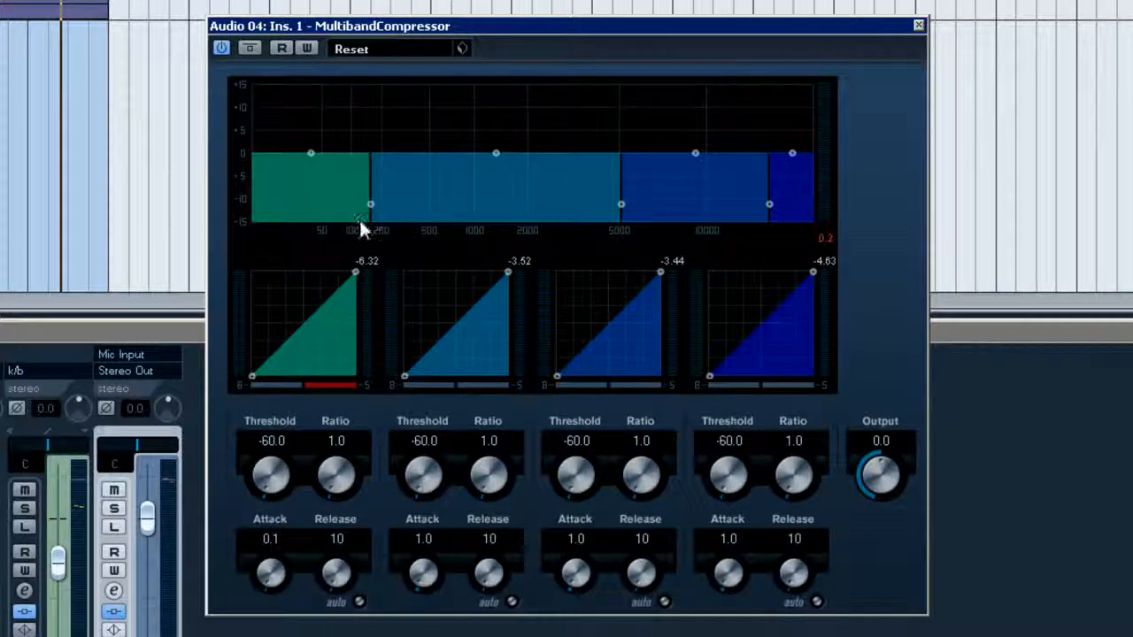
# - Solo the lowest band, play the loop and sweep its upper crossover, settling at about 100 Hz
pyautogui.press('space')
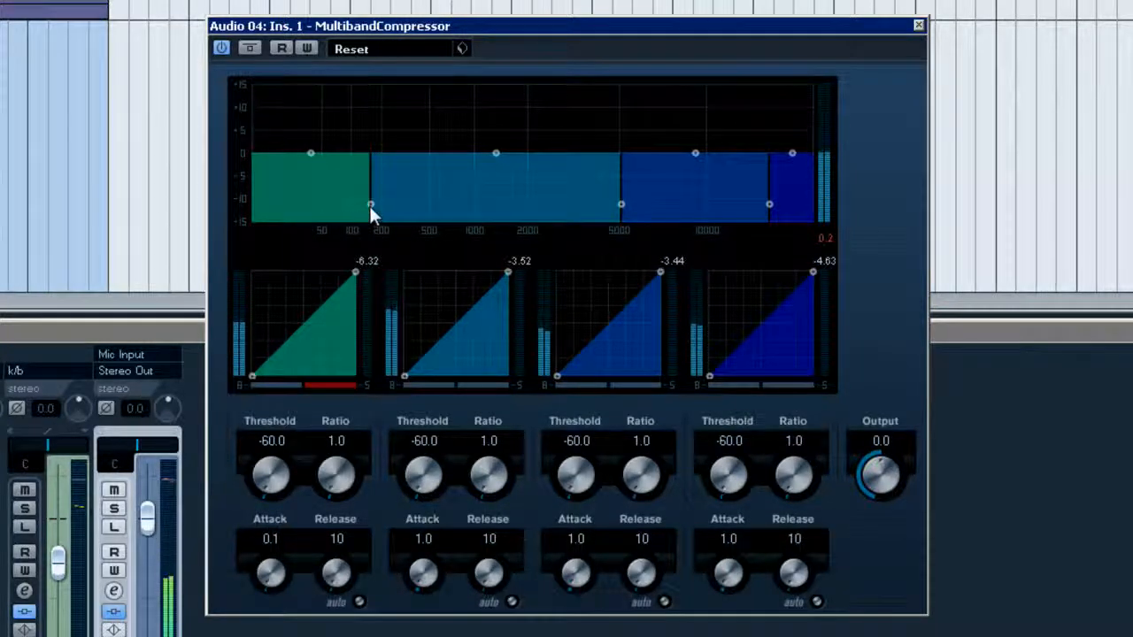
pyautogui.moveTo(369, 204); pyautogui.dragTo(321, 221)
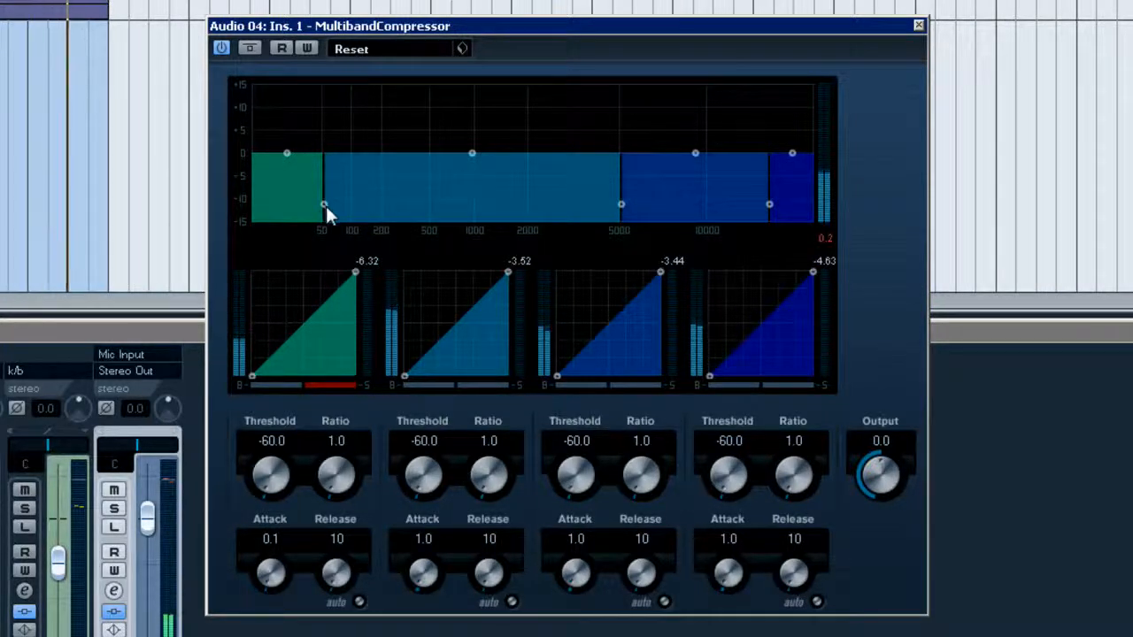
pyautogui.moveTo(324, 203); pyautogui.dragTo(458, 237)
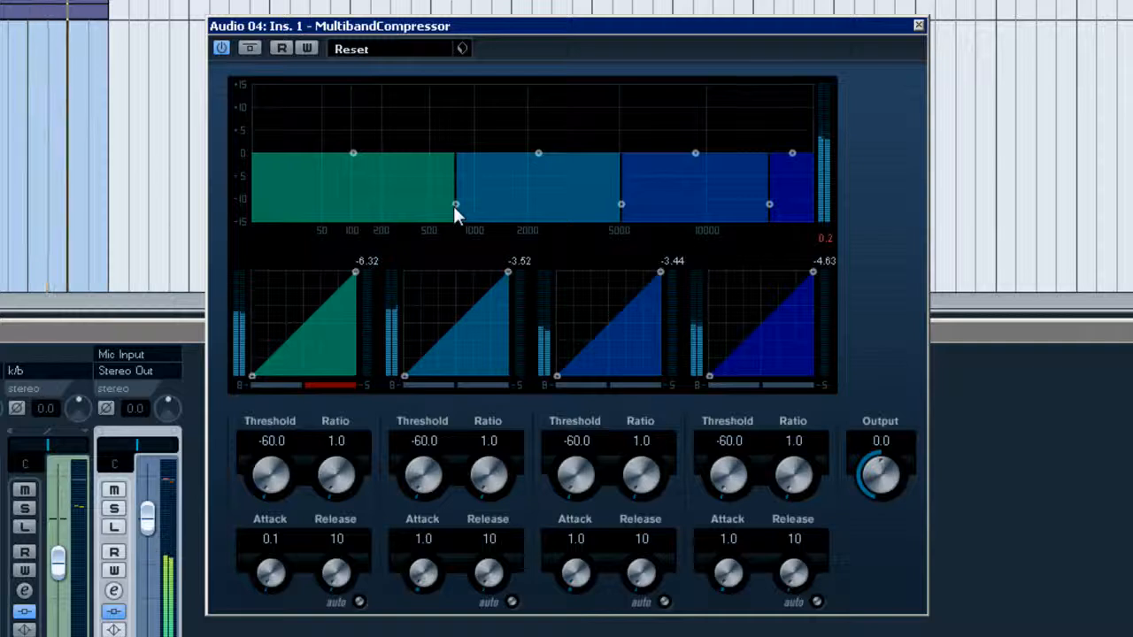
pyautogui.moveTo(455, 203); pyautogui.dragTo(351, 252)
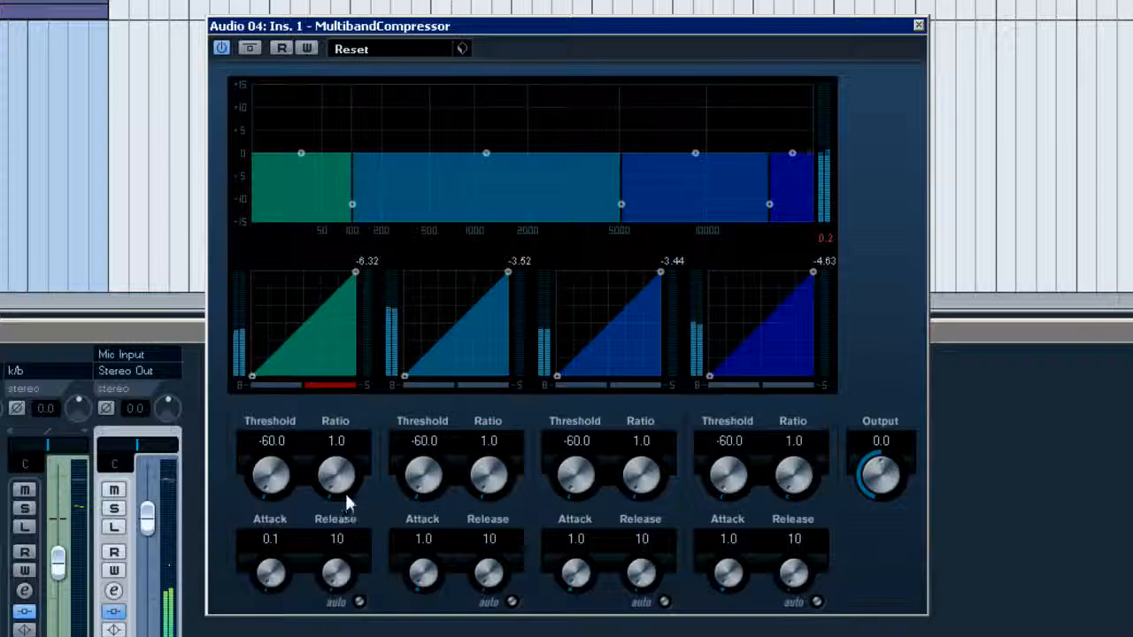
# - Set the lowest band's threshold to -28.8, ratio to 5.0, attack to 37.1 and release to 59
pyautogui.moveTo(248, 366); pyautogui.dragTo(245, 329)
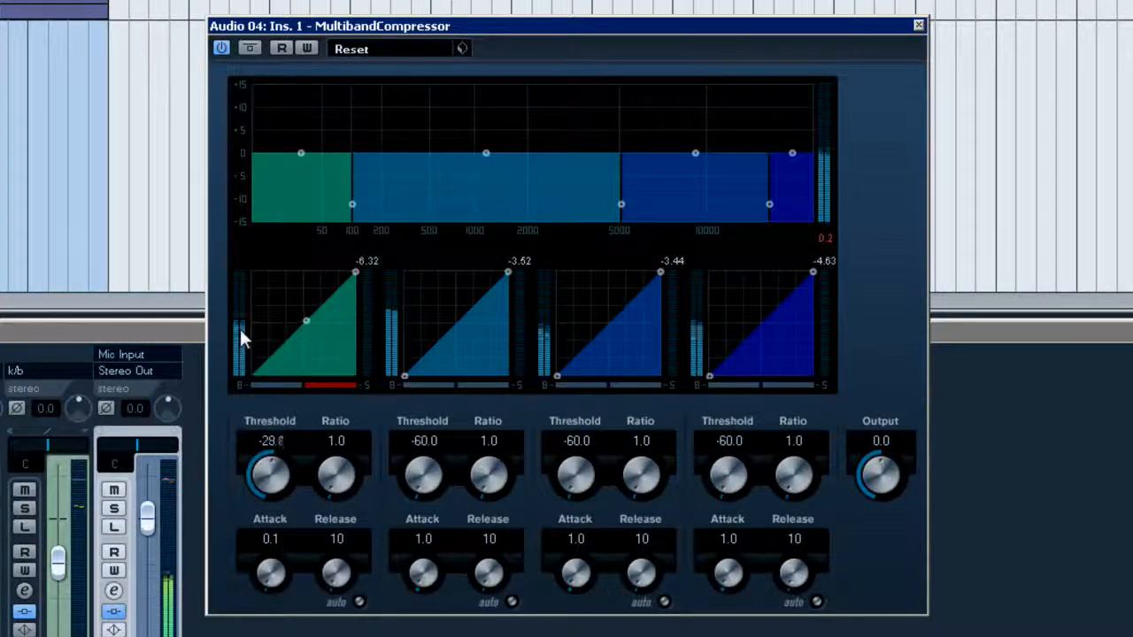
pyautogui.moveTo(336, 472); pyautogui.dragTo(331, 431)
pyautogui.moveTo(335, 480)
pyautogui.mouseDown()
pyautogui.moveTo(337, 444)
pyautogui.moveTo(340, 490)
pyautogui.moveTo(329, 500)
pyautogui.mouseUp()
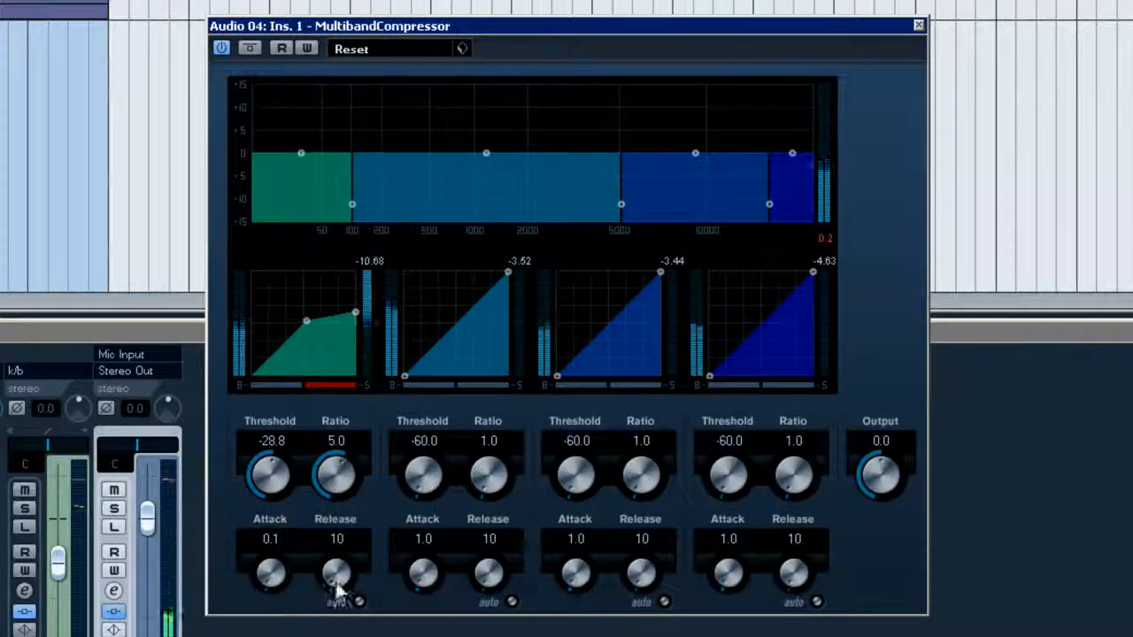
pyautogui.moveTo(335, 574); pyautogui.dragTo(343, 632)
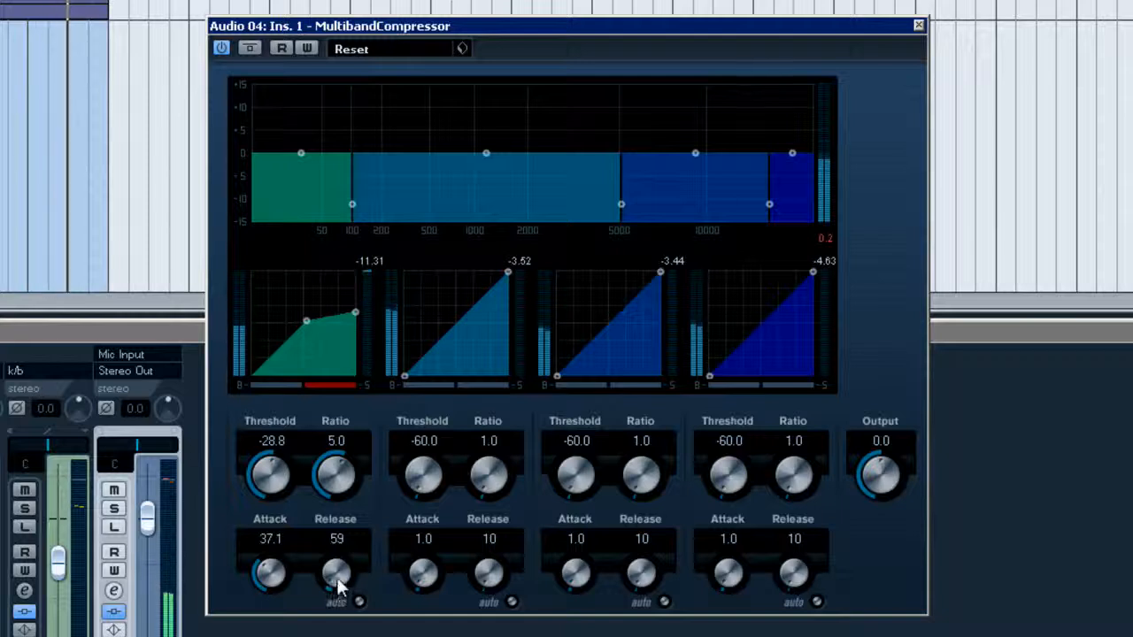
# - Set the lowest band's release to 35 and ratio to 3.1, and fine-tune its threshold to about -28.9
pyautogui.moveTo(337, 578); pyautogui.dragTo(334, 550)
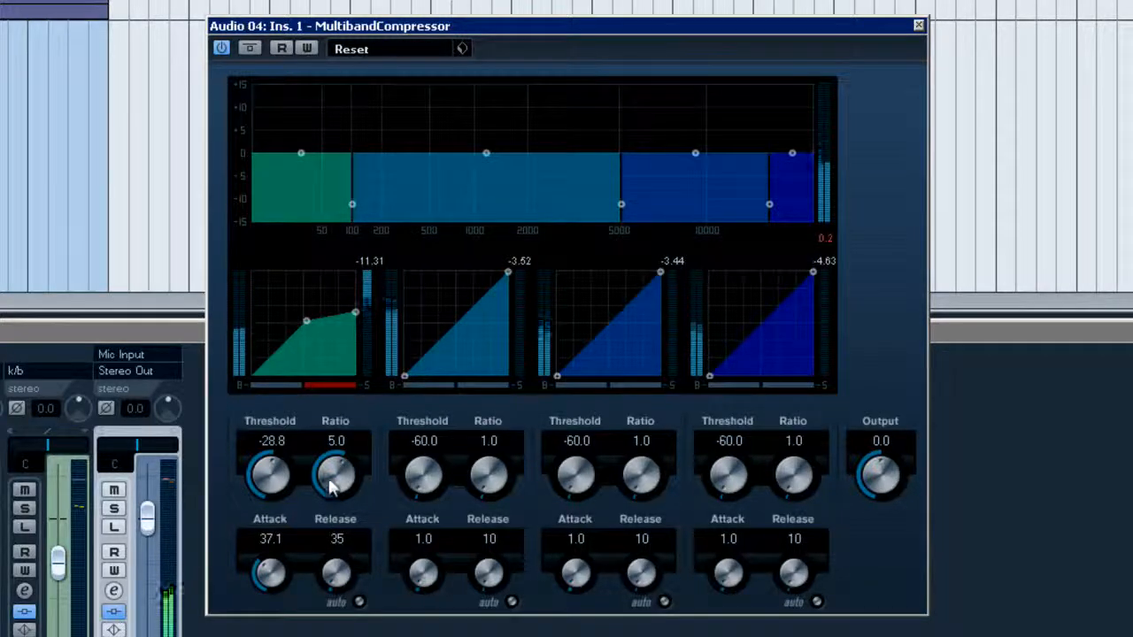
pyautogui.moveTo(333, 487); pyautogui.dragTo(345, 542)
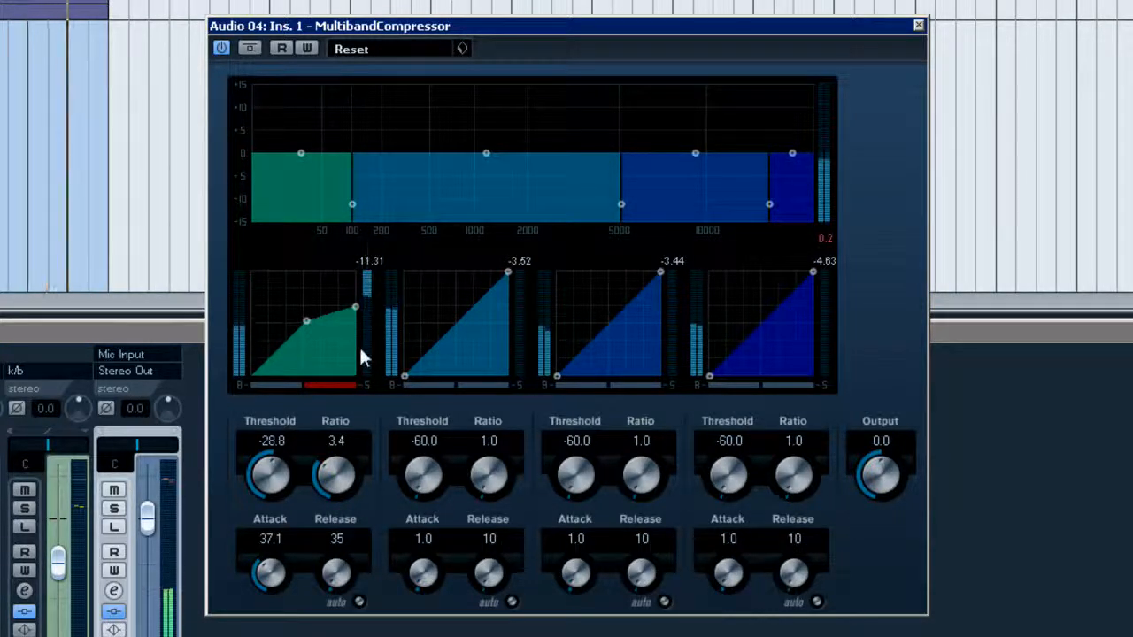
pyautogui.moveTo(332, 473); pyautogui.dragTo(327, 501)
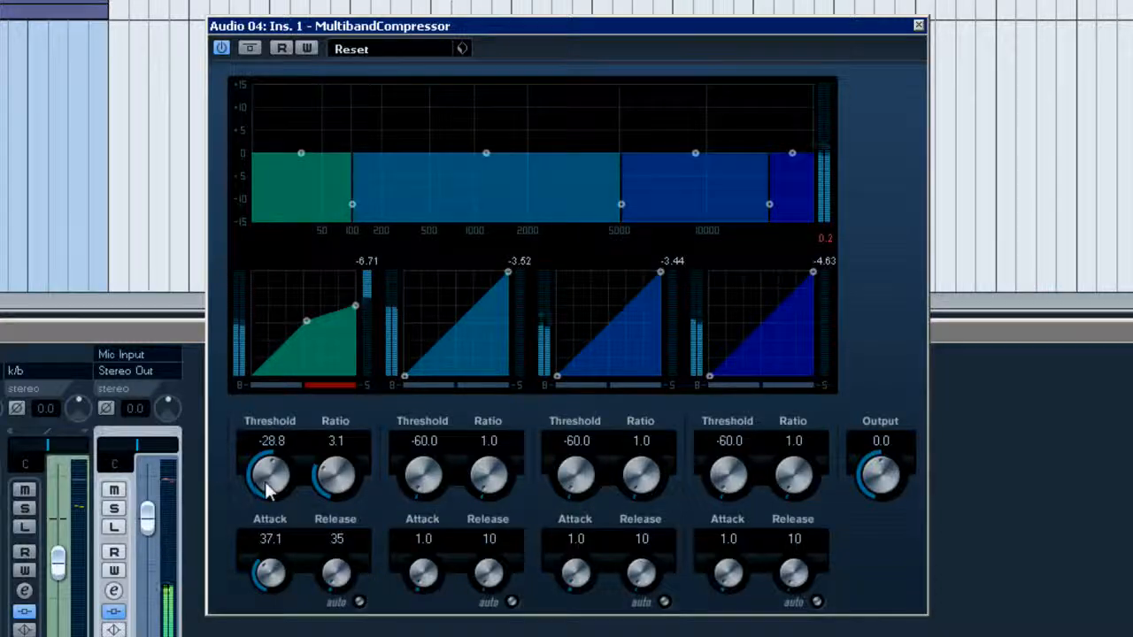
pyautogui.moveTo(268, 493)
pyautogui.mouseDown()
pyautogui.moveTo(262, 471)
pyautogui.moveTo(260, 490)
pyautogui.mouseUp()
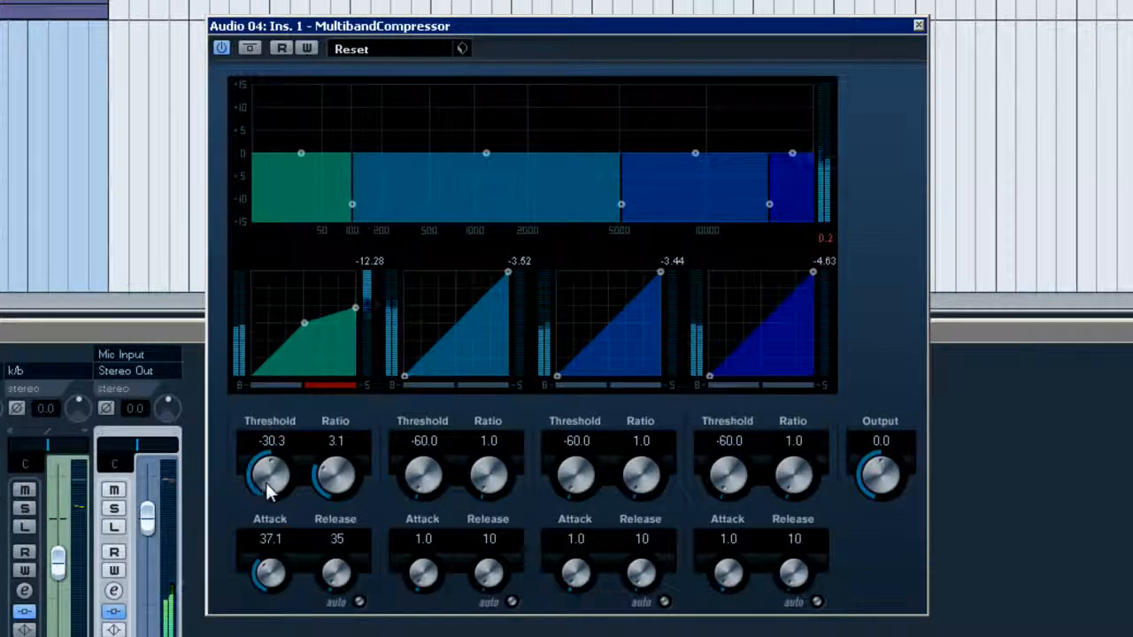
pyautogui.moveTo(333, 487)
pyautogui.mouseDown()
pyautogui.moveTo(336, 503)
pyautogui.moveTo(336, 492)
pyautogui.mouseUp()
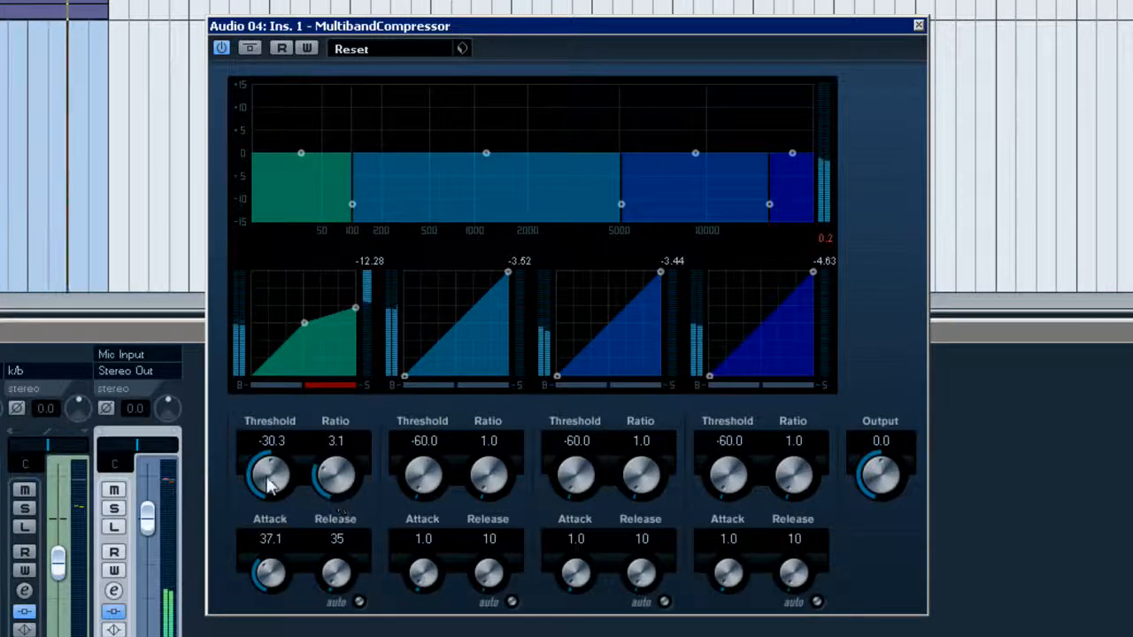
pyautogui.moveTo(269, 483)
pyautogui.mouseDown()
pyautogui.moveTo(266, 496)
pyautogui.moveTo(275, 489)
pyautogui.mouseUp()
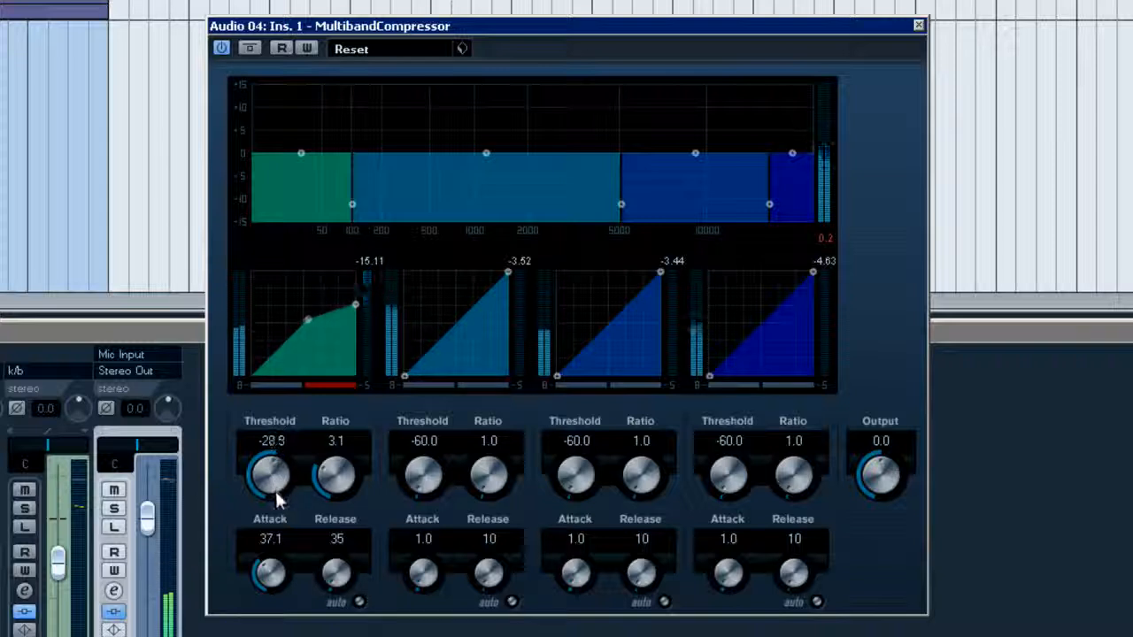
# - Set the lowest band's threshold to -25.2 and ratio to 2.6, comparing it with the bypassed band before and after
pyautogui.click(269, 386)
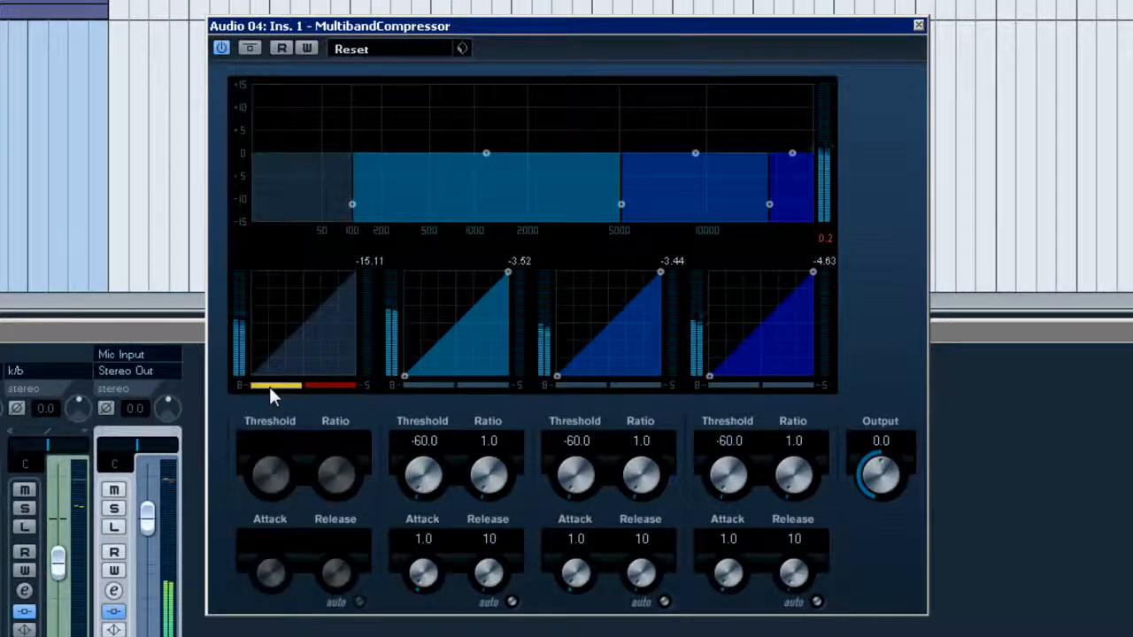
pyautogui.click(269, 387)
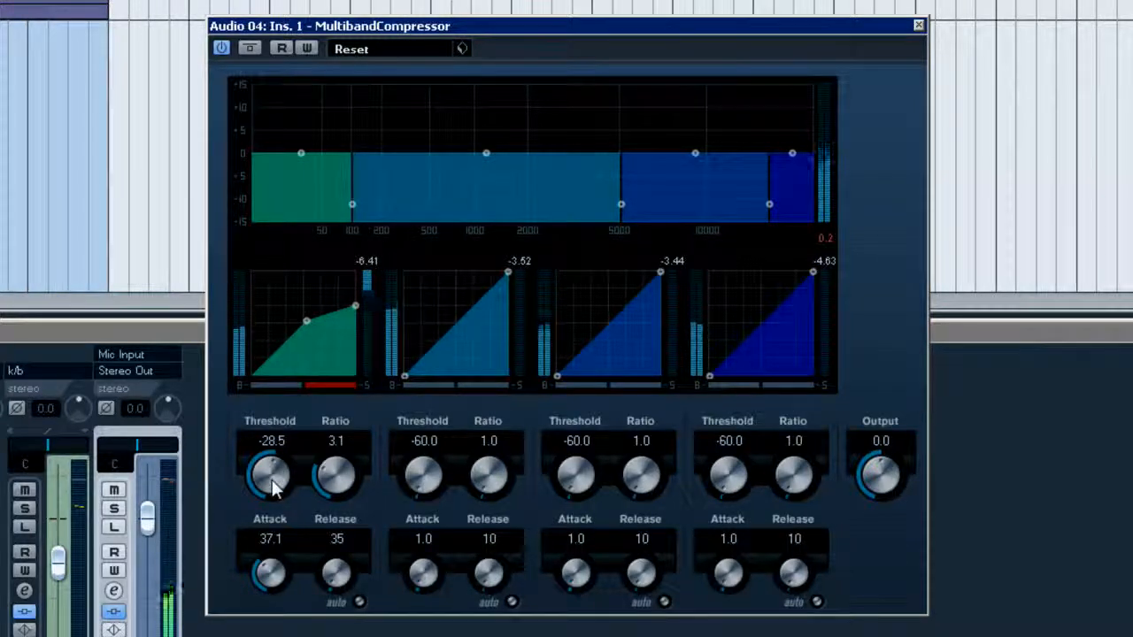
pyautogui.moveTo(272, 480); pyautogui.dragTo(320, 480)
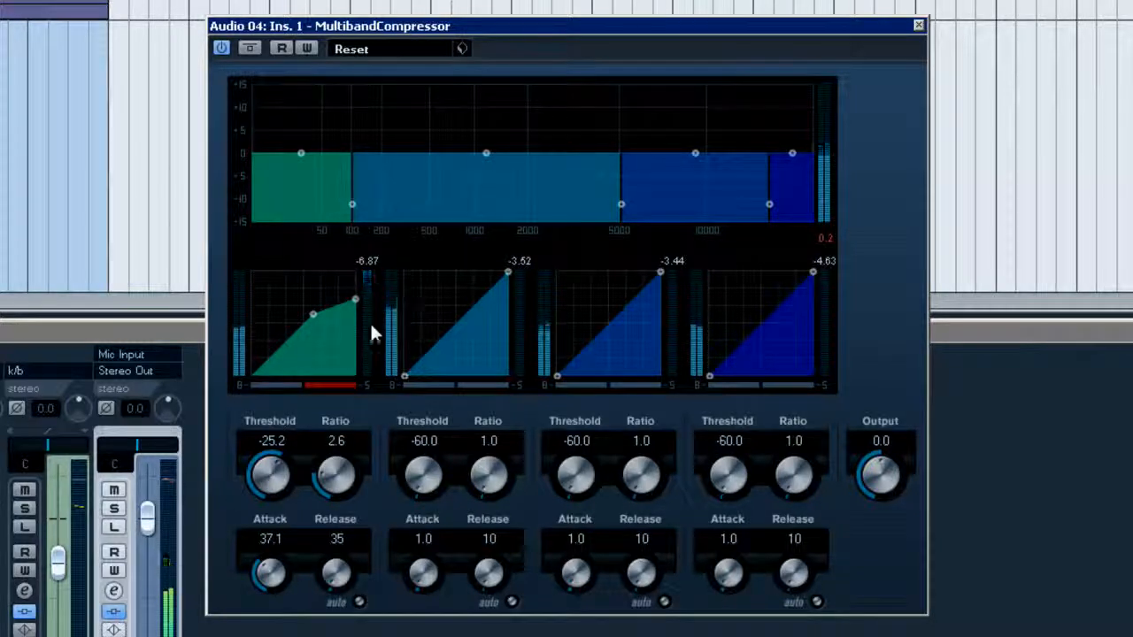
pyautogui.click(281, 388)
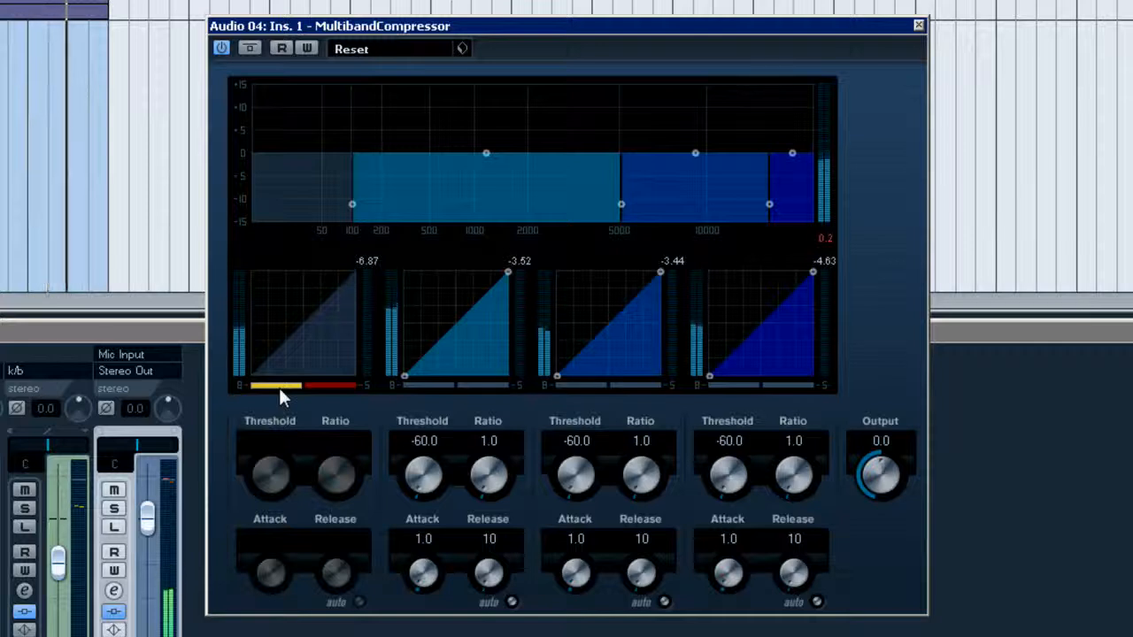
pyautogui.click(278, 386)
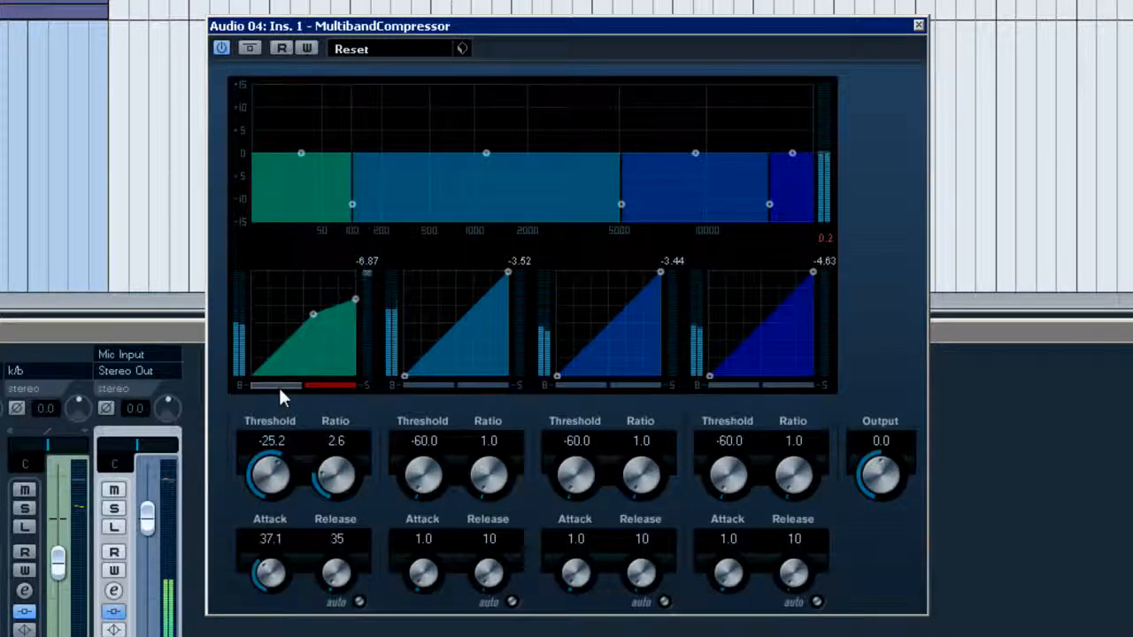
# - Unsolo the lowest band and compare the full loop with the whole compressor bypassed and active
pyautogui.click(325, 387)
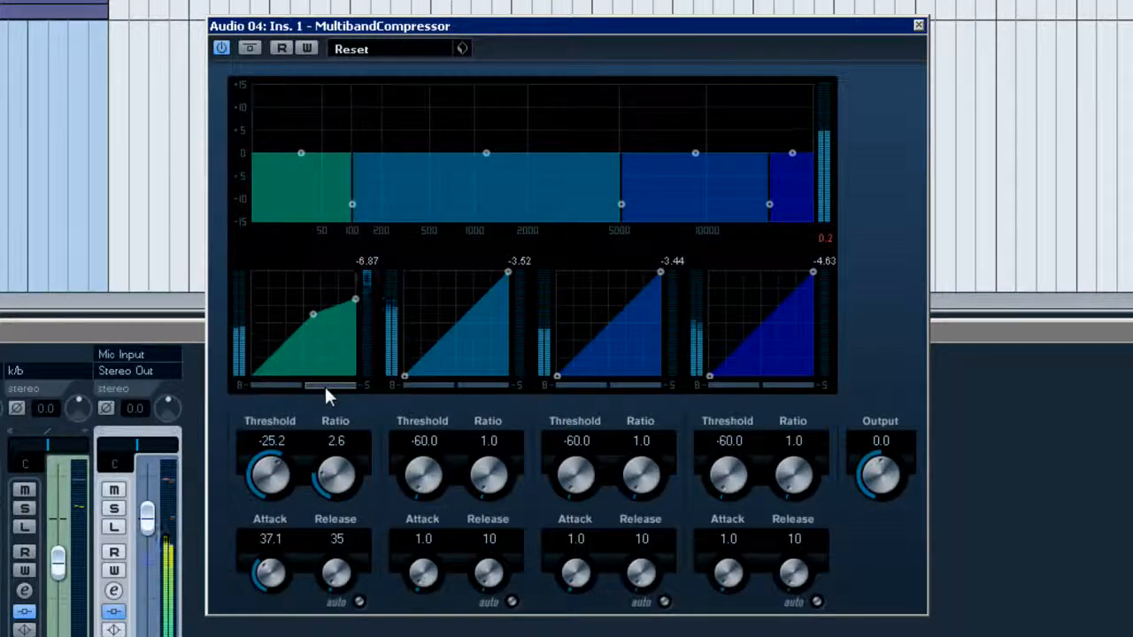
pyautogui.click(251, 48)
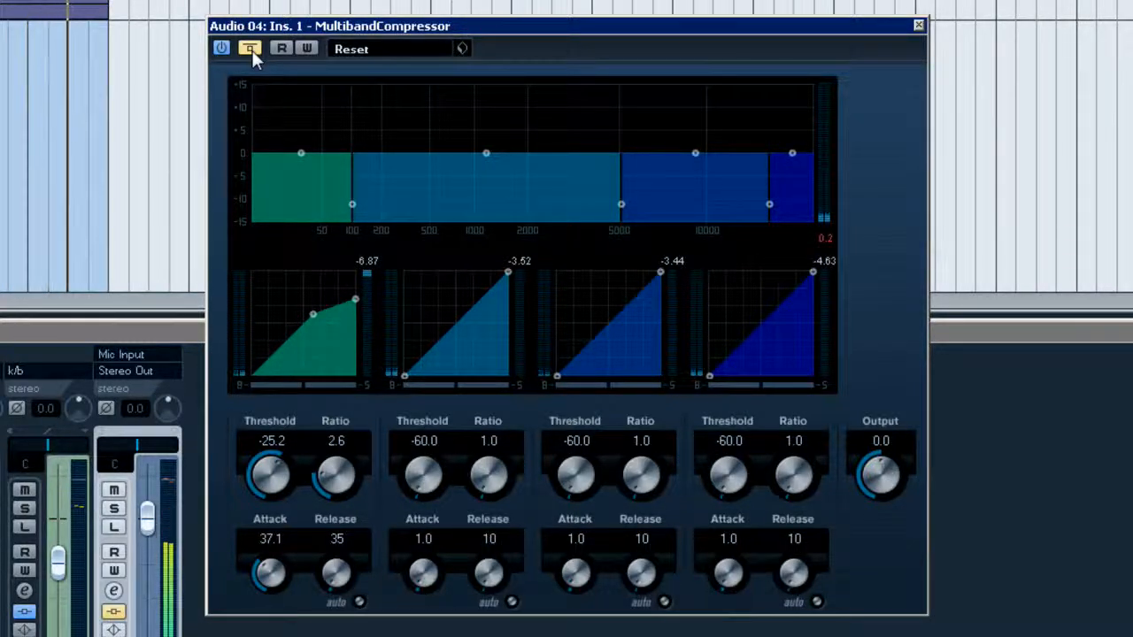
pyautogui.click(251, 50)
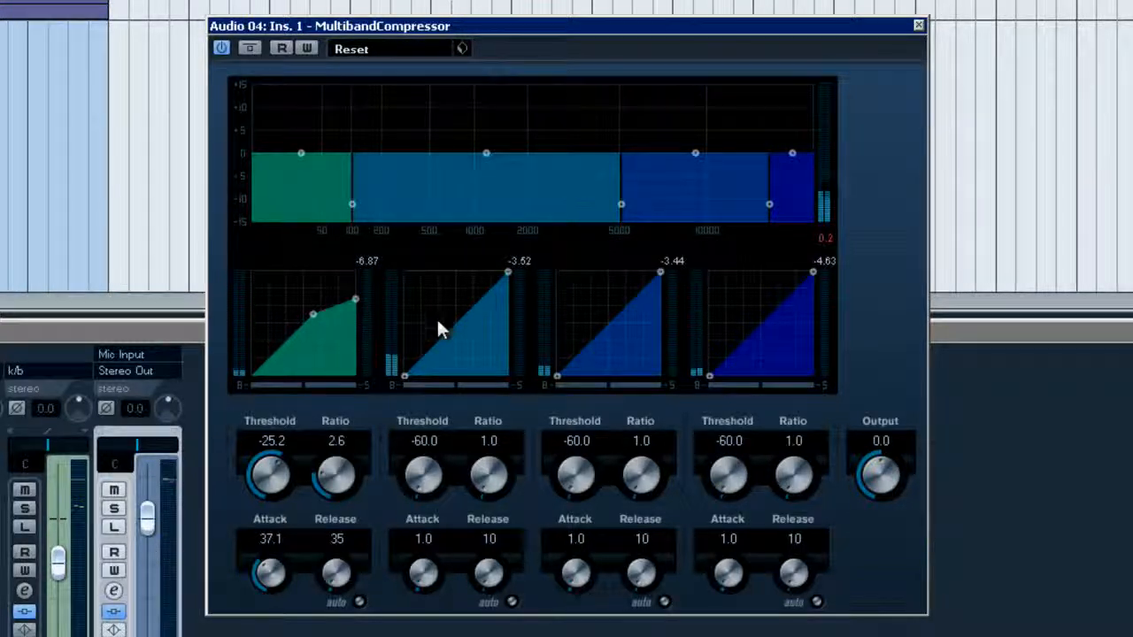
# - Solo the second-lowest band and lower its upper crossover to about 2000 Hz
pyautogui.click(495, 388)
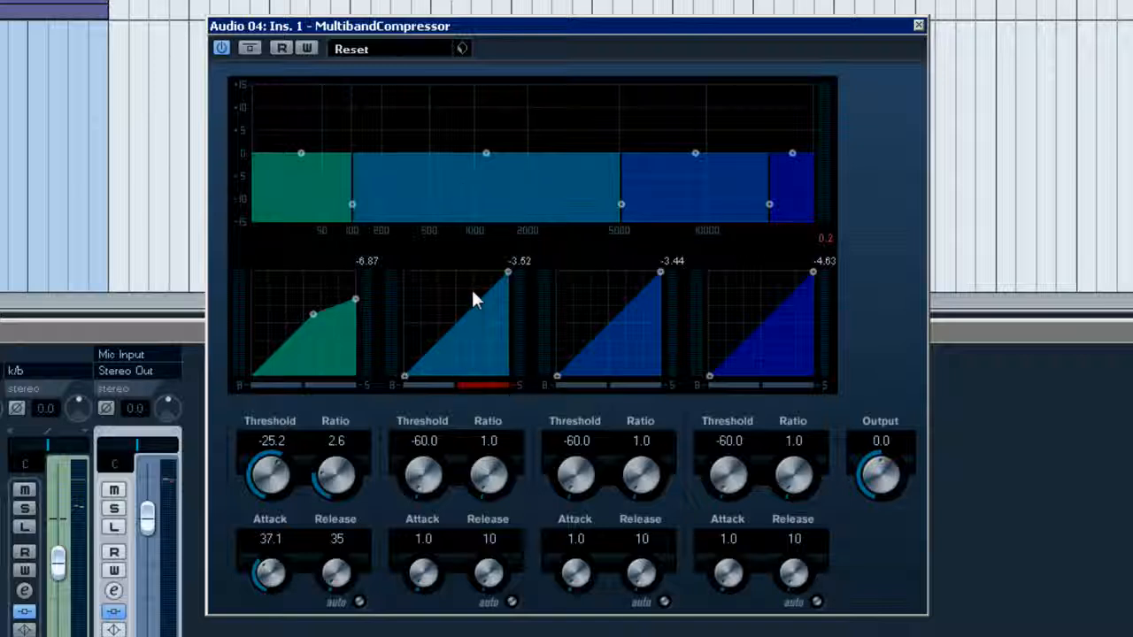
pyautogui.click(483, 386)
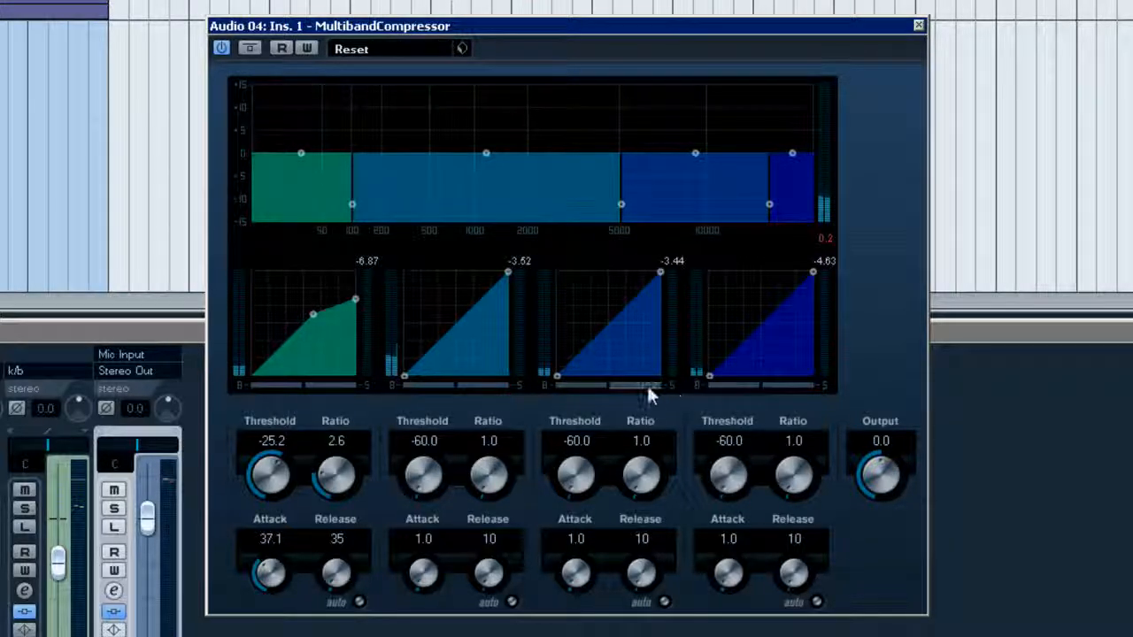
pyautogui.click(496, 387)
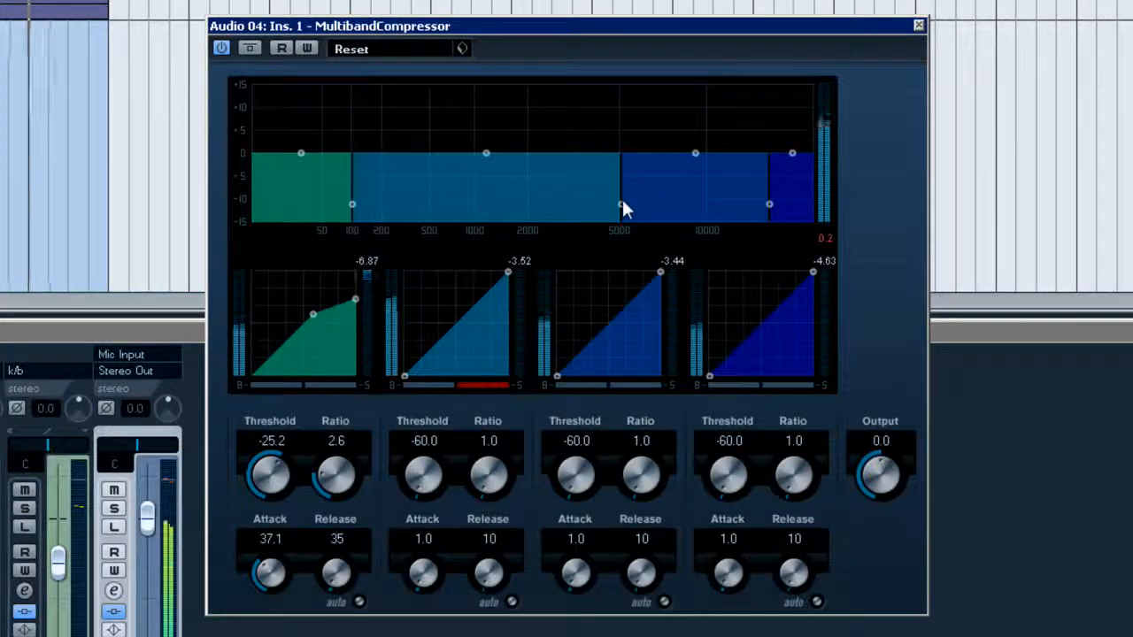
pyautogui.moveTo(621, 205); pyautogui.dragTo(531, 222)
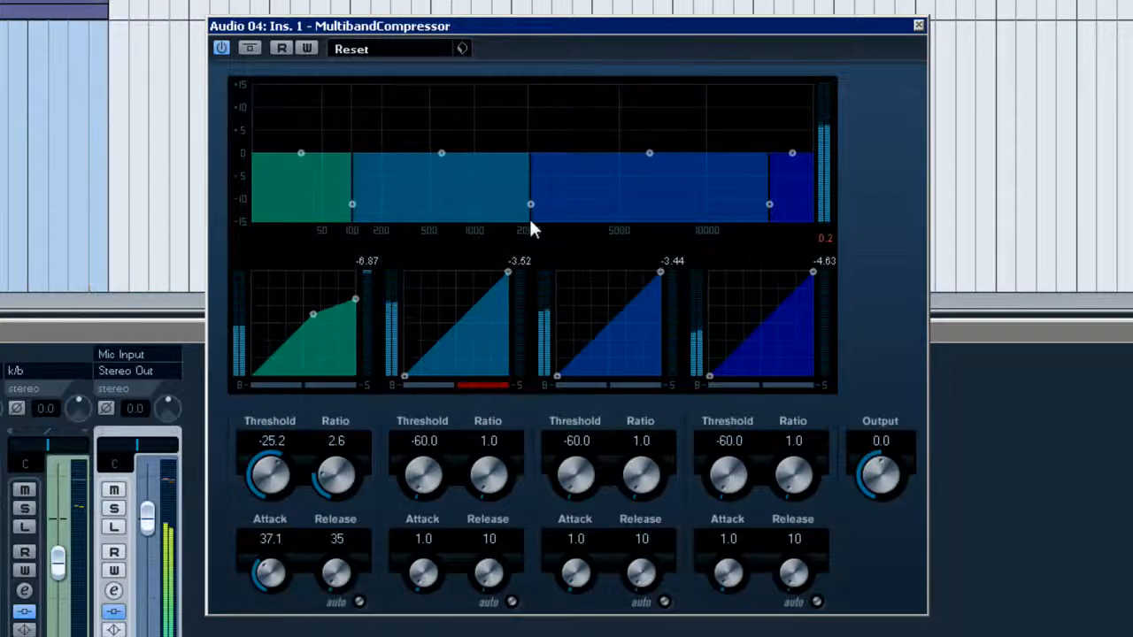
# - Solo the third band instead of the second and lower its upper crossover to between 5000 and 10000 Hz
pyautogui.click(616, 385)
pyautogui.click(504, 386)
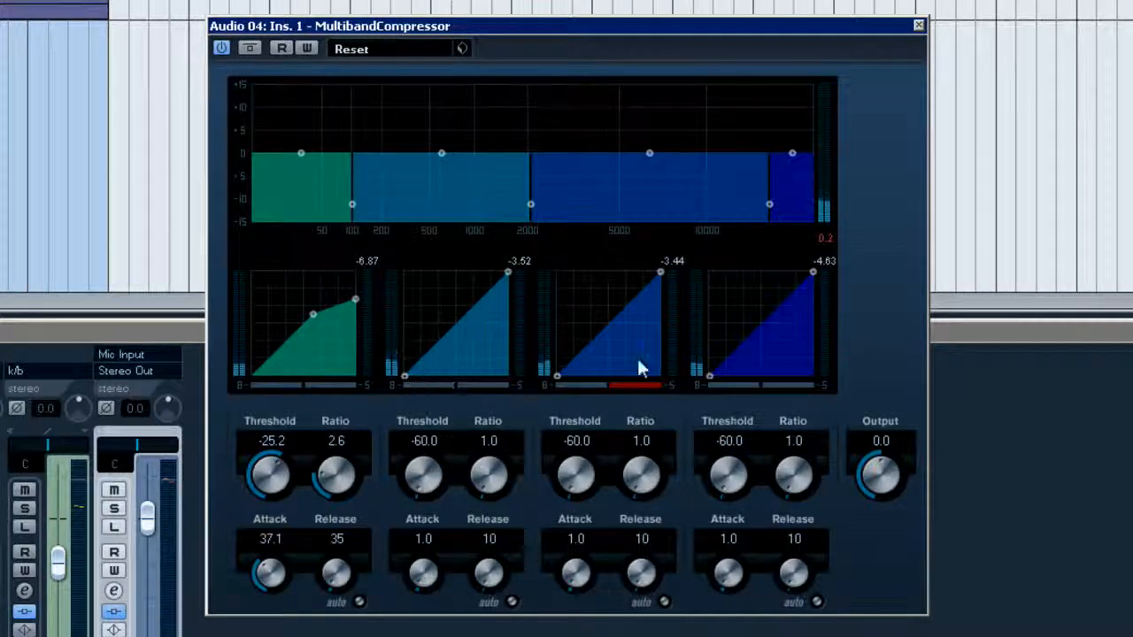
pyautogui.moveTo(781, 205); pyautogui.dragTo(678, 205)
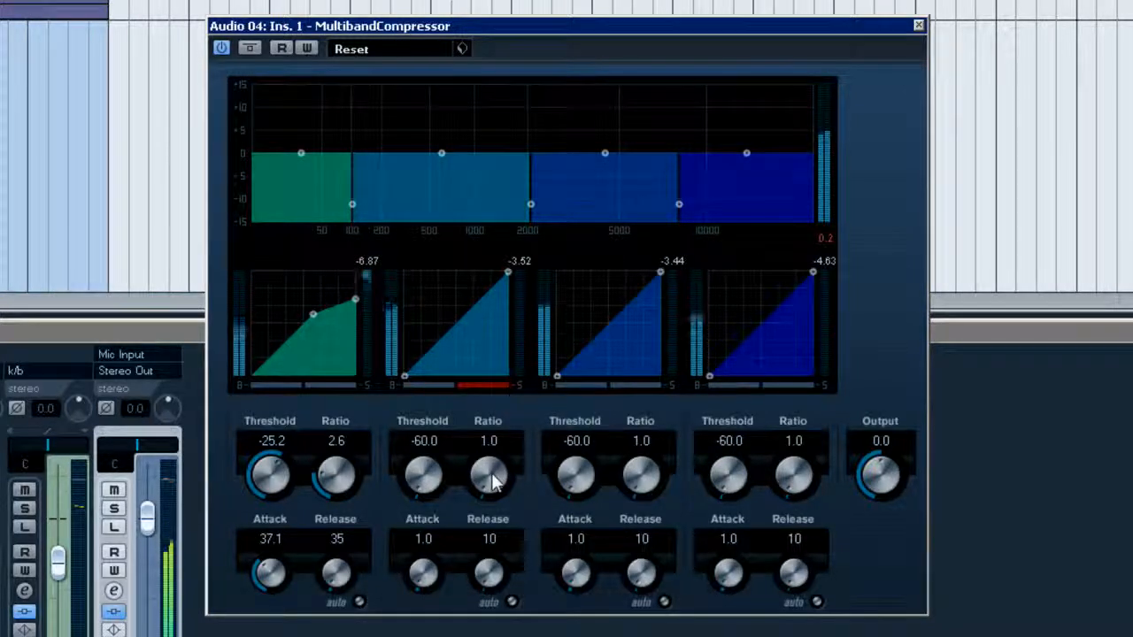
# - With the second band soloed, set its ratio to 4.9, threshold to -30.0, attack to 71.9 and release to 55
pyautogui.moveTo(488, 473); pyautogui.dragTo(493, 365)
pyautogui.moveTo(424, 470); pyautogui.dragTo(426, 378)
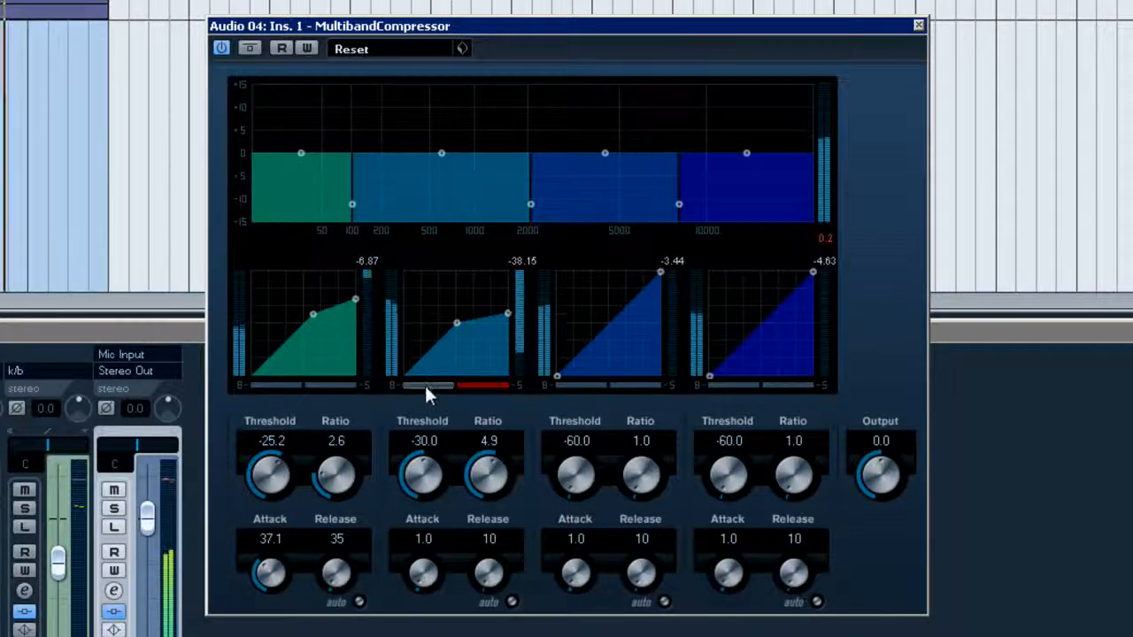
pyautogui.moveTo(435, 574); pyautogui.dragTo(424, 536)
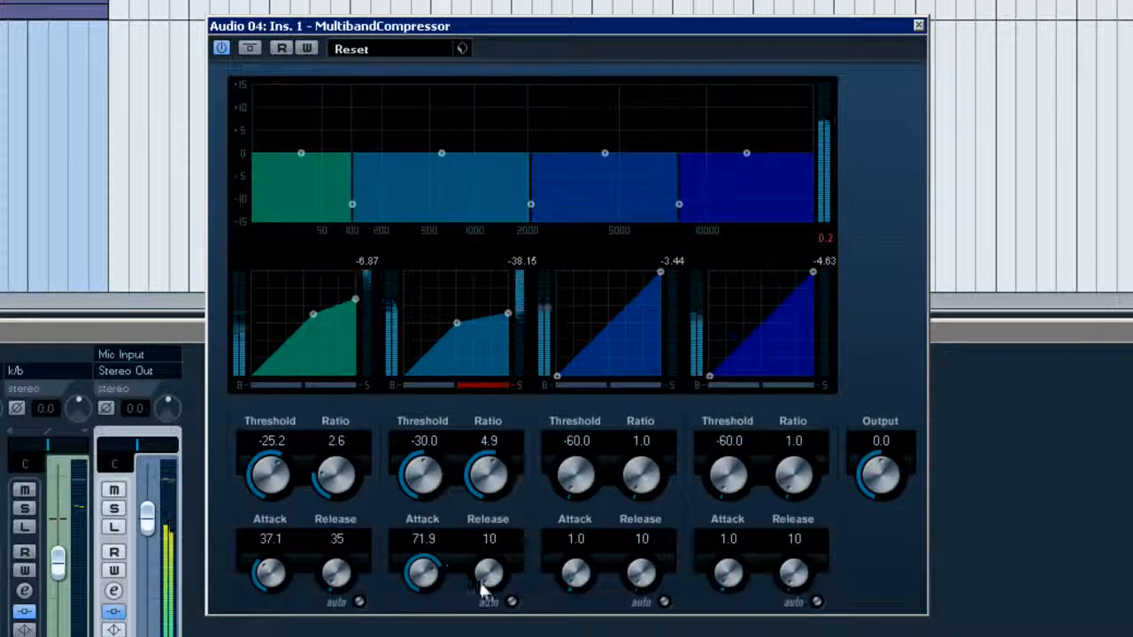
pyautogui.moveTo(483, 591)
pyautogui.mouseDown()
pyautogui.moveTo(485, 577)
pyautogui.moveTo(493, 586)
pyautogui.mouseUp()
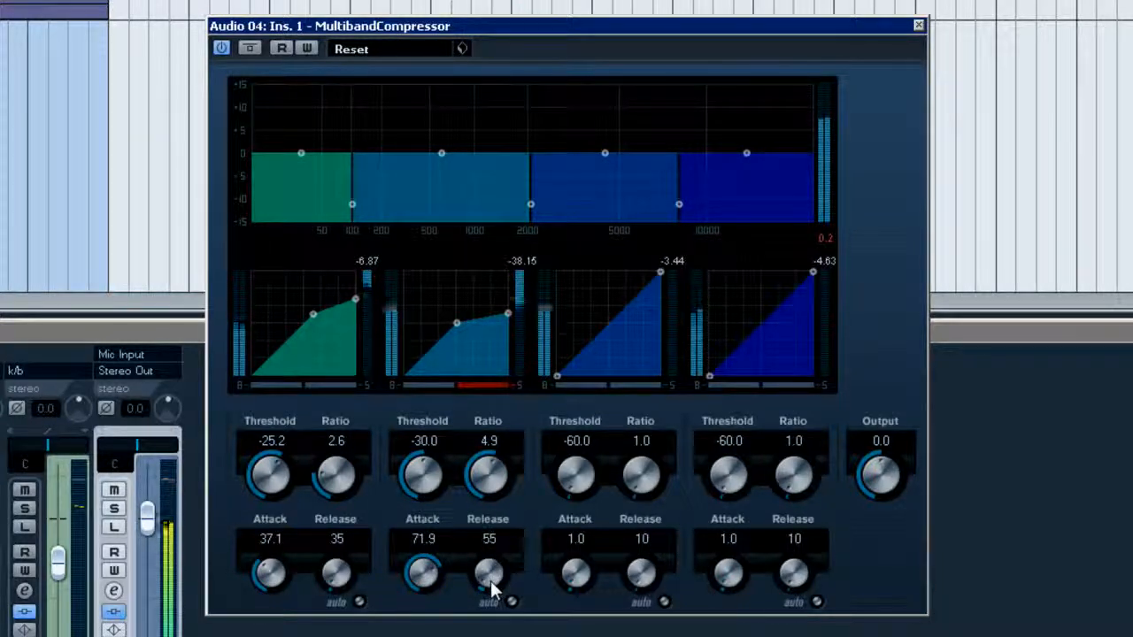
# - Ease the second band's ratio to 4.0 and threshold to -26.4, then compare against bypassing the band and the whole compressor
pyautogui.moveTo(490, 492); pyautogui.dragTo(488, 507)
pyautogui.moveTo(434, 478)
pyautogui.mouseDown()
pyautogui.moveTo(425, 462)
pyautogui.moveTo(425, 475)
pyautogui.mouseUp()
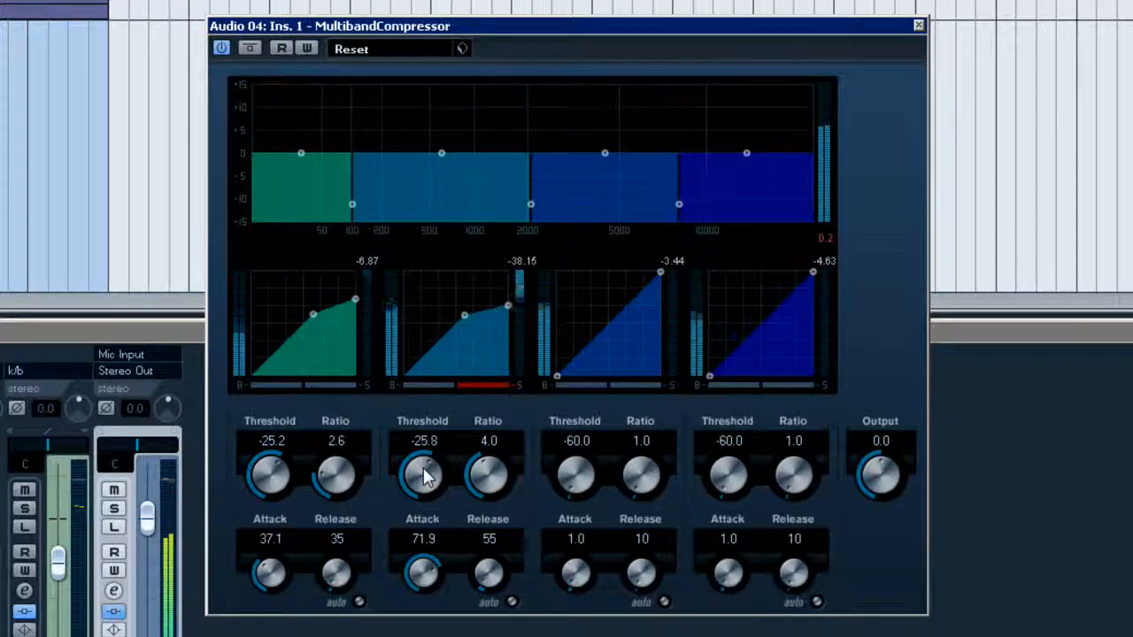
pyautogui.click(443, 388)
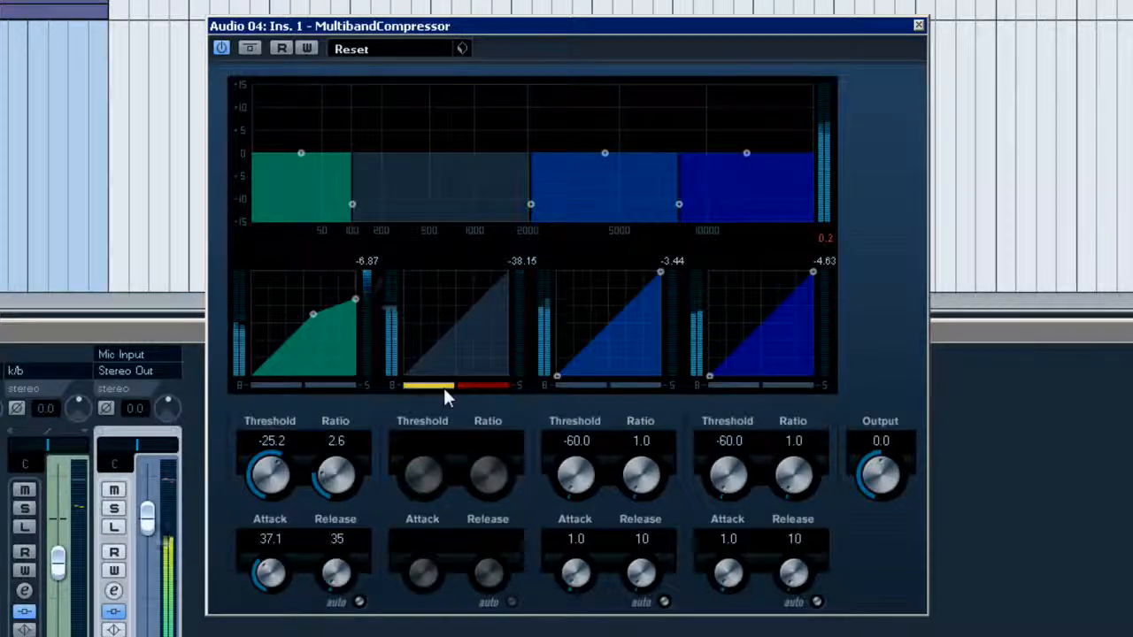
pyautogui.click(444, 387)
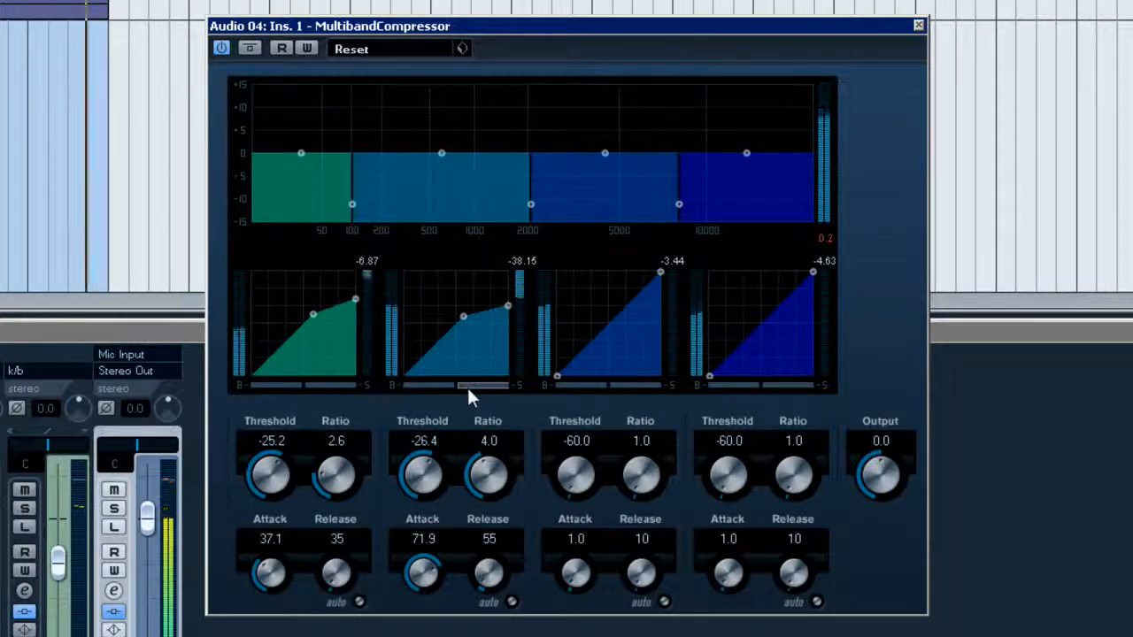
pyautogui.click(250, 50)
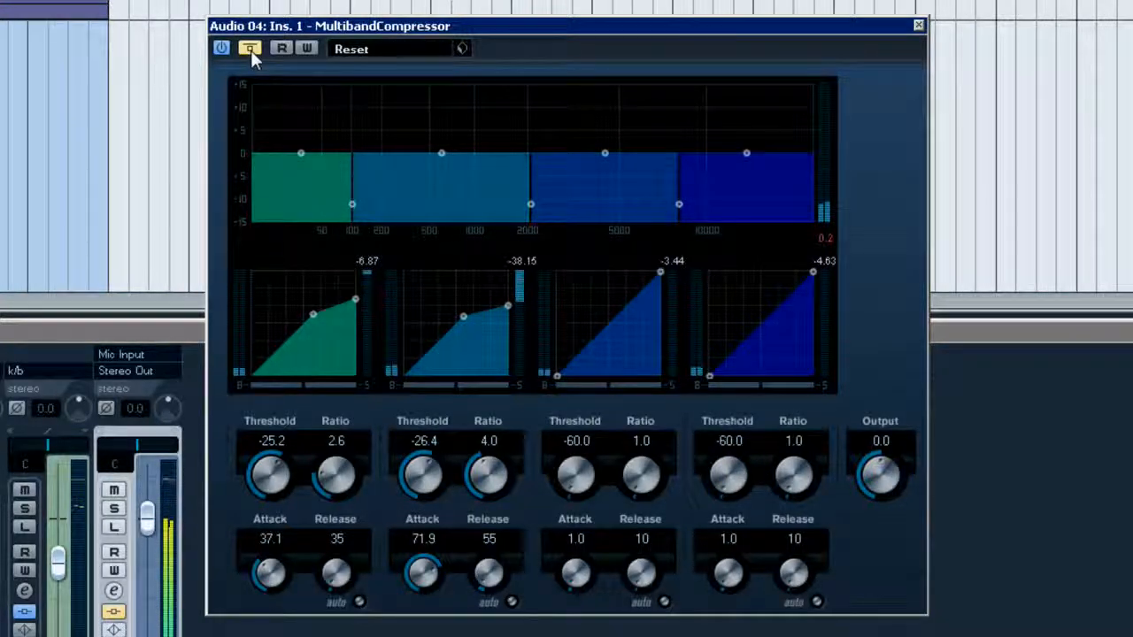
pyautogui.click(250, 50)
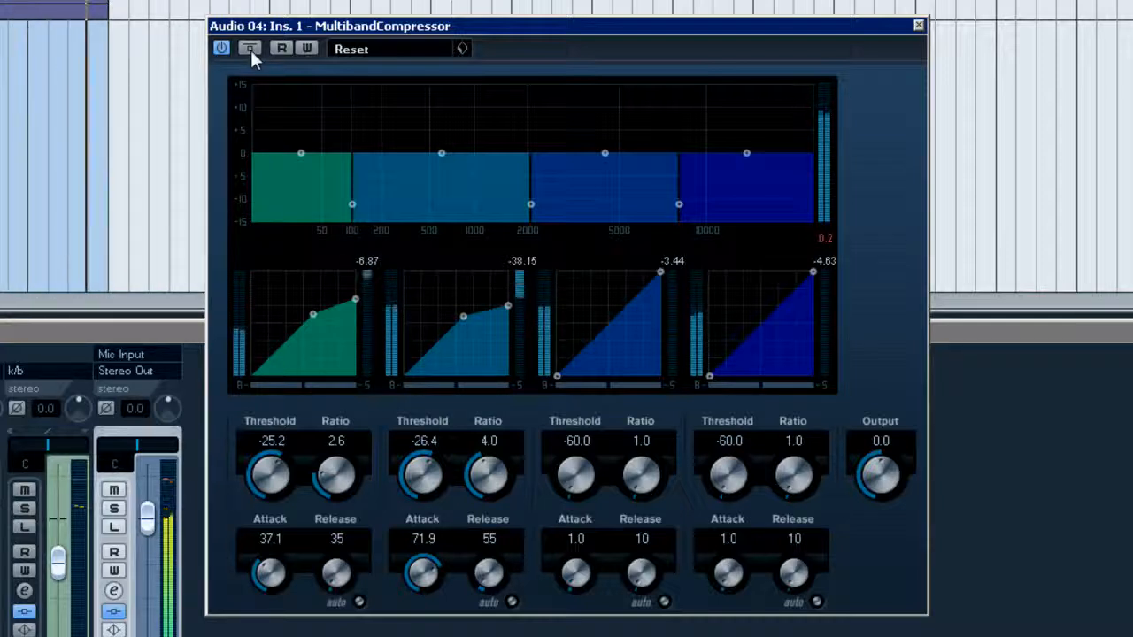
# - Reset the lowest band's gain-reduction peak readout and raise the two lowest bands' gains to about +2.5 and +4 dB
pyautogui.click(368, 261)
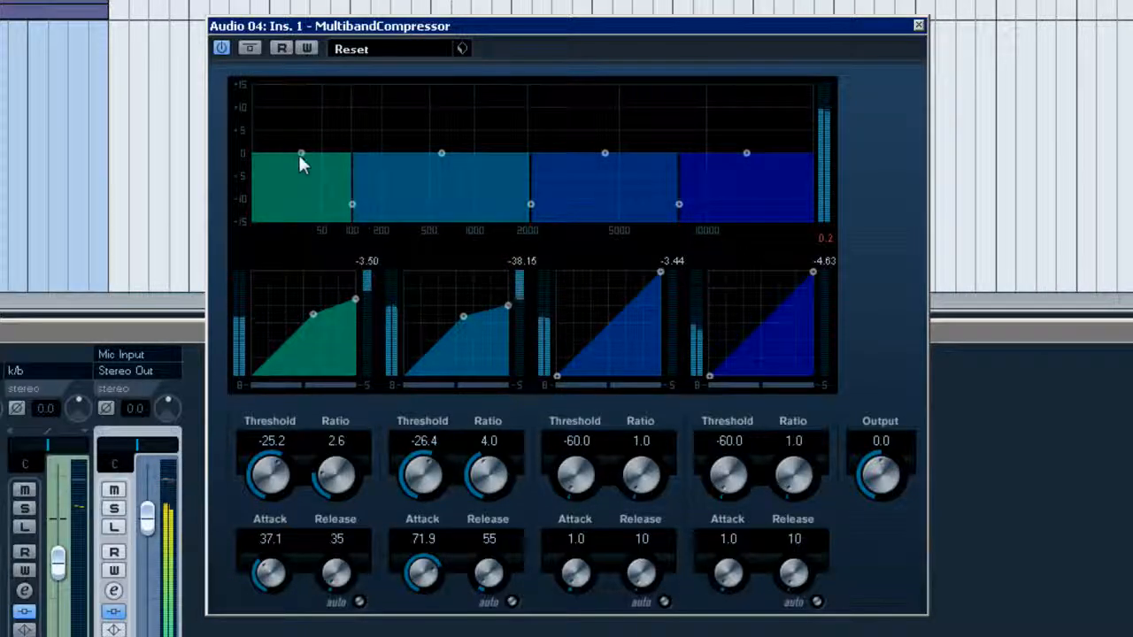
pyautogui.moveTo(300, 152); pyautogui.dragTo(300, 143)
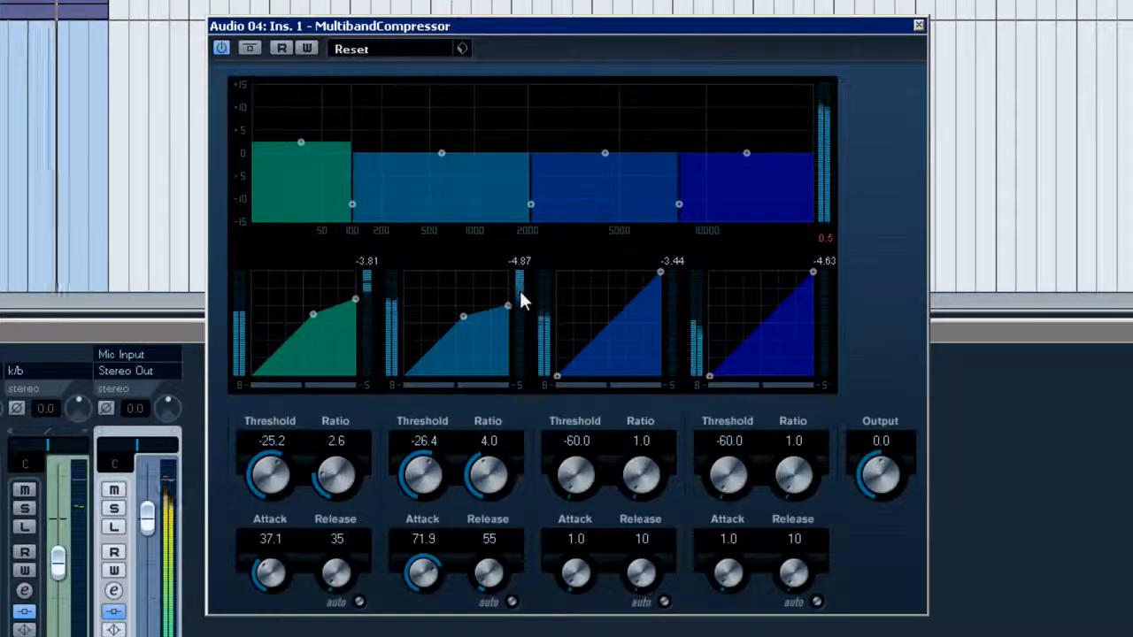
pyautogui.moveTo(442, 152); pyautogui.dragTo(440, 137)
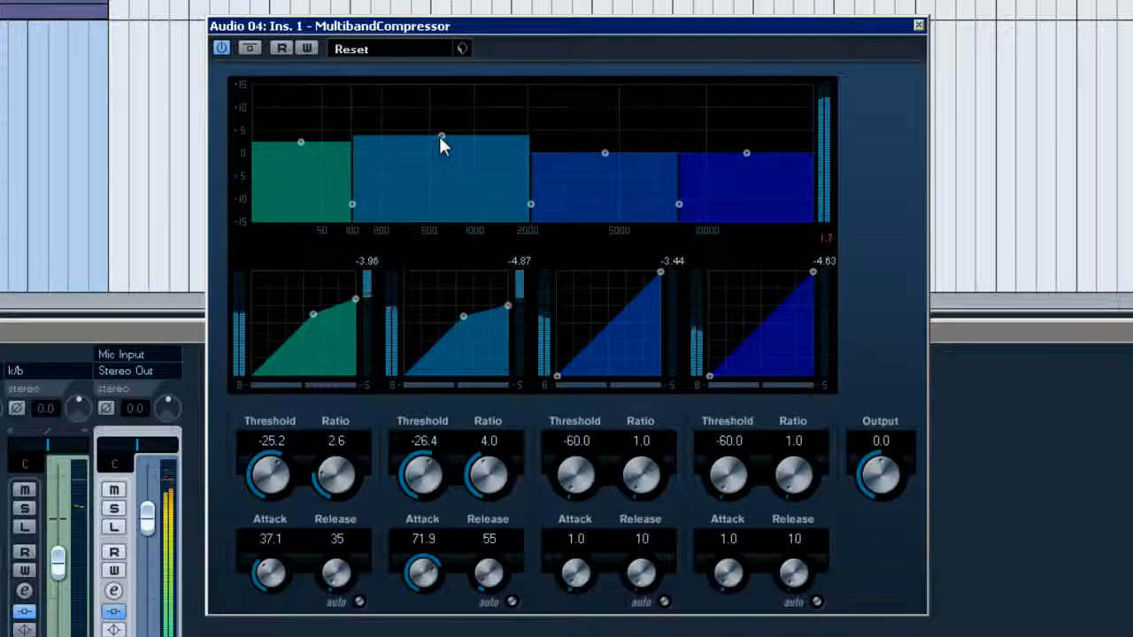
# - Lower the compressor's overall output to -1.9 and compare the loop against the bypassed signal
pyautogui.click(250, 48)
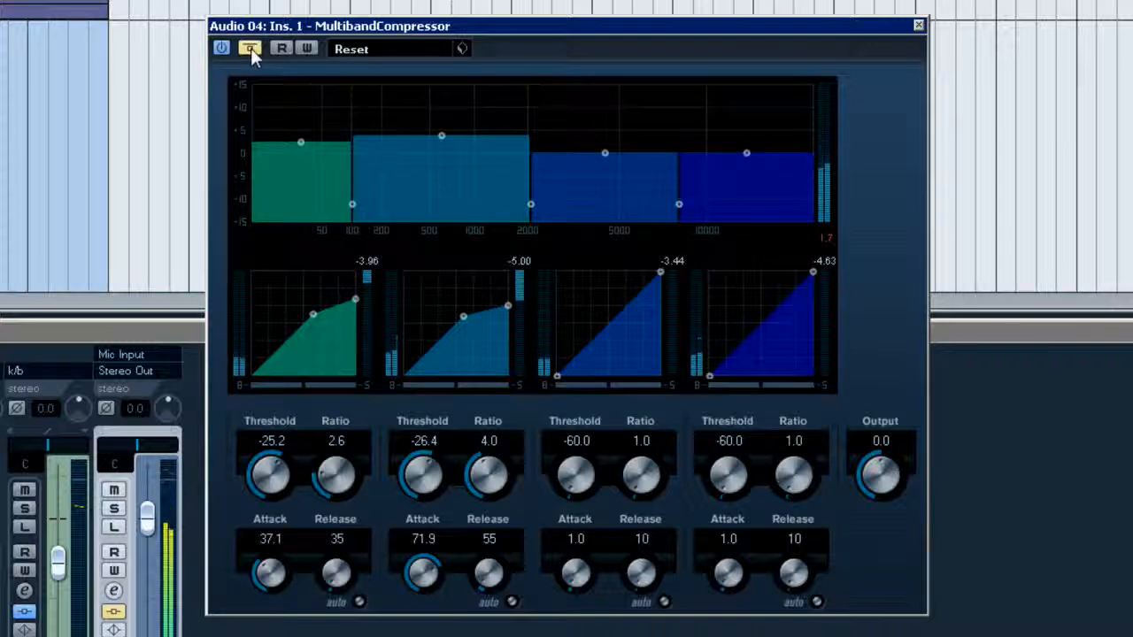
pyautogui.click(251, 47)
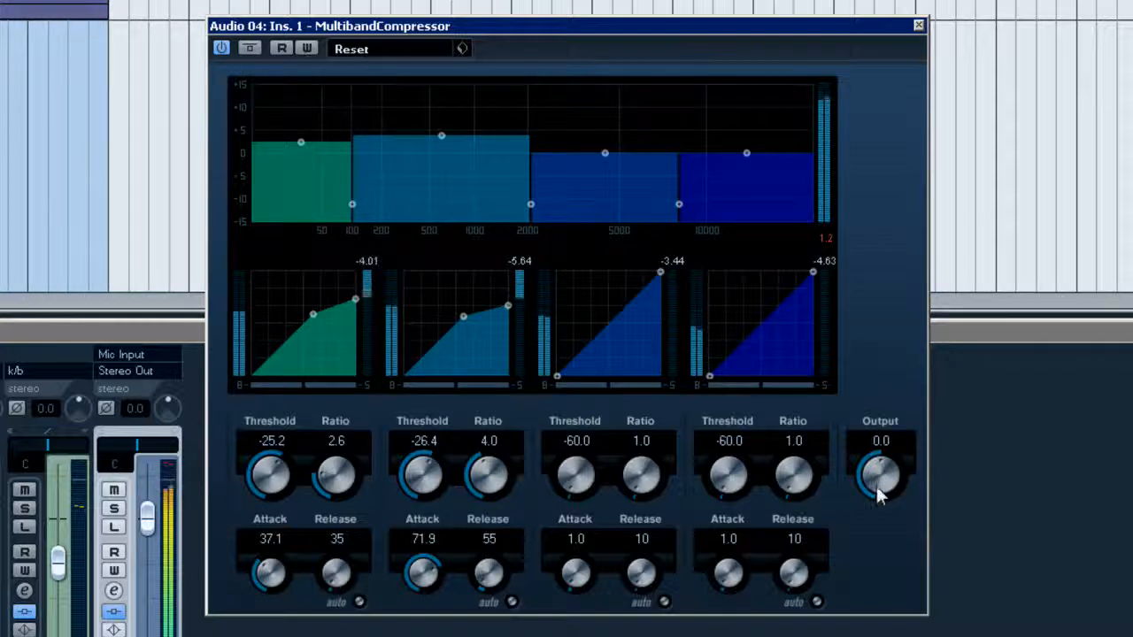
pyautogui.scroll(-4, 879, 487)
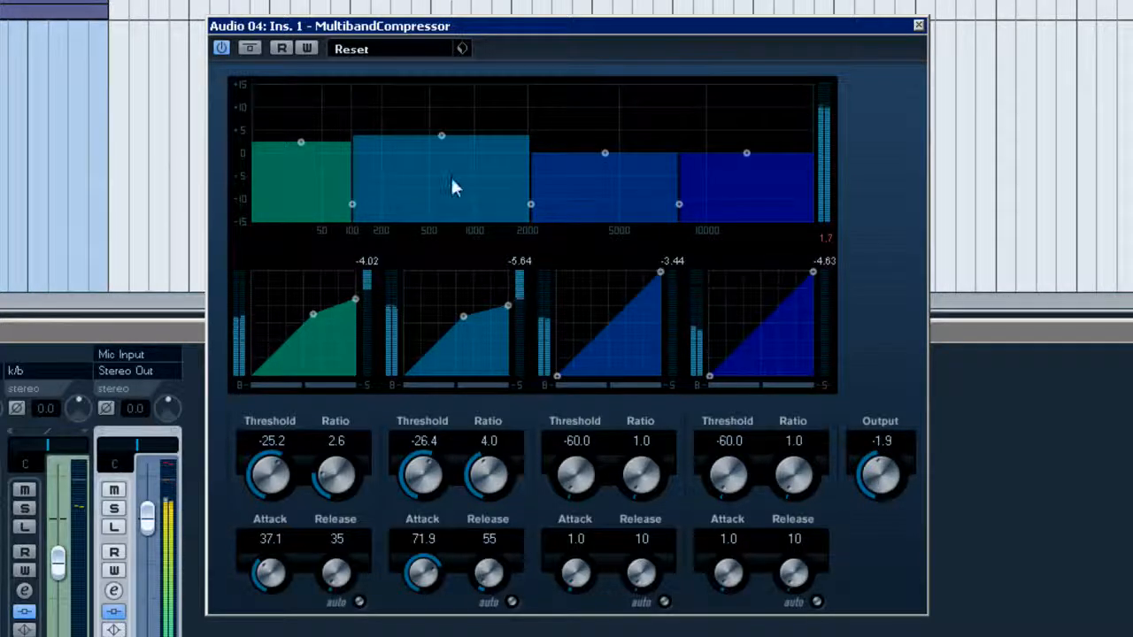
pyautogui.click(252, 46)
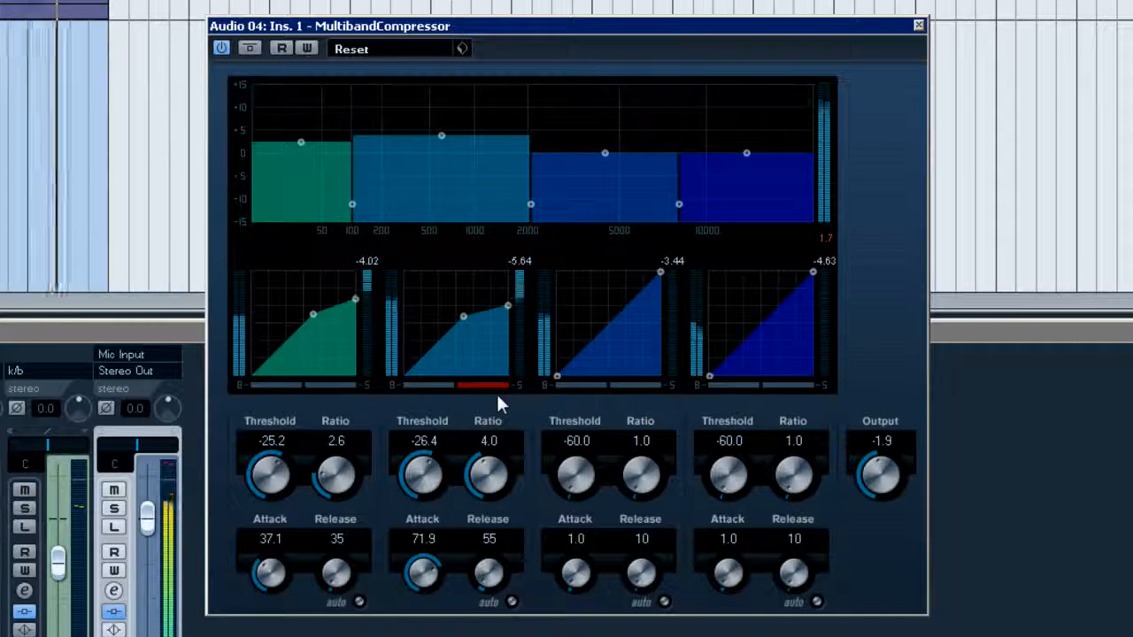
# - Lower the second band's threshold to -27.0, solo the third band and briefly toggle its bypass
pyautogui.moveTo(411, 481); pyautogui.dragTo(413, 485)
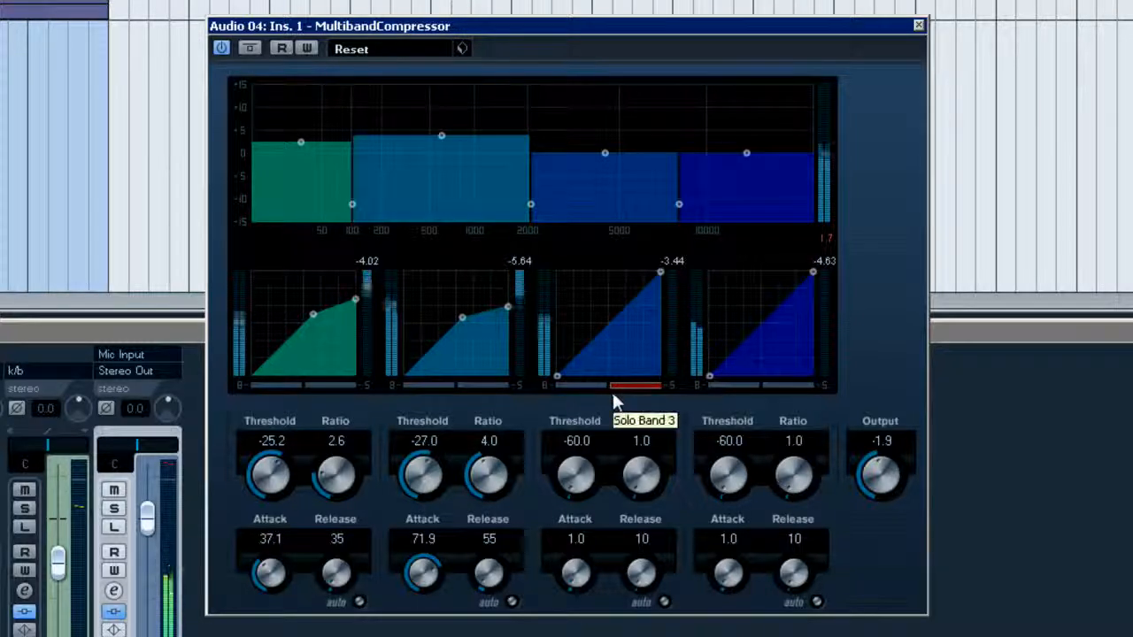
pyautogui.click(589, 386)
pyautogui.click(587, 386)
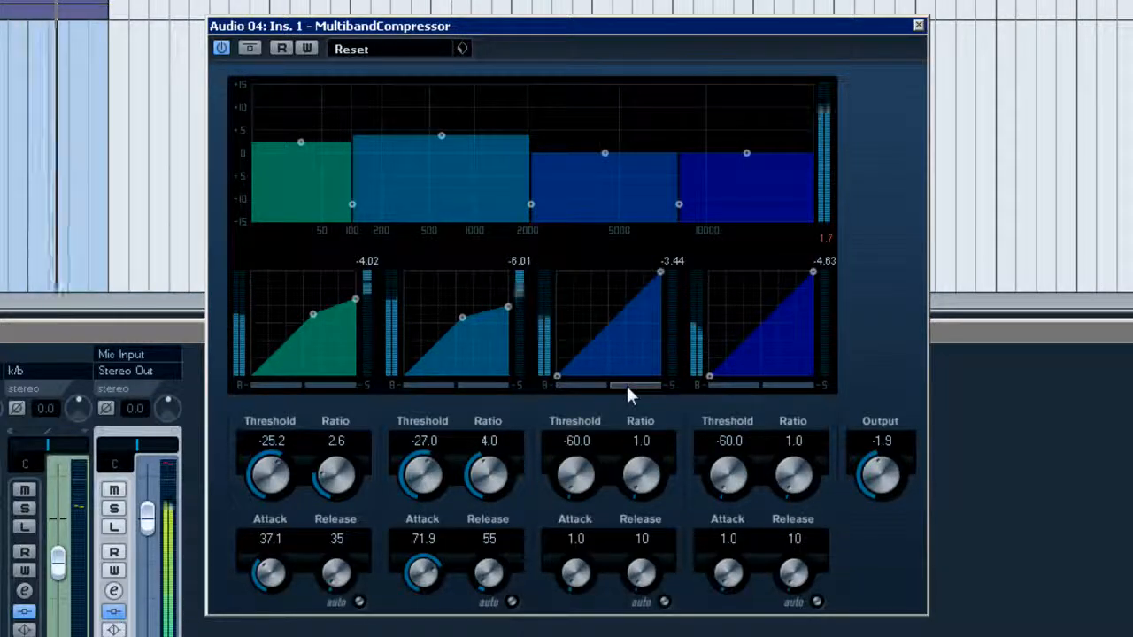
# - Set the third band's ratio to 3.7, threshold to -34.2, attack to 67.9 and release to 159
pyautogui.moveTo(640, 476)
pyautogui.mouseDown()
pyautogui.moveTo(638, 438)
pyautogui.moveTo(640, 469)
pyautogui.moveTo(637, 456)
pyautogui.mouseUp()
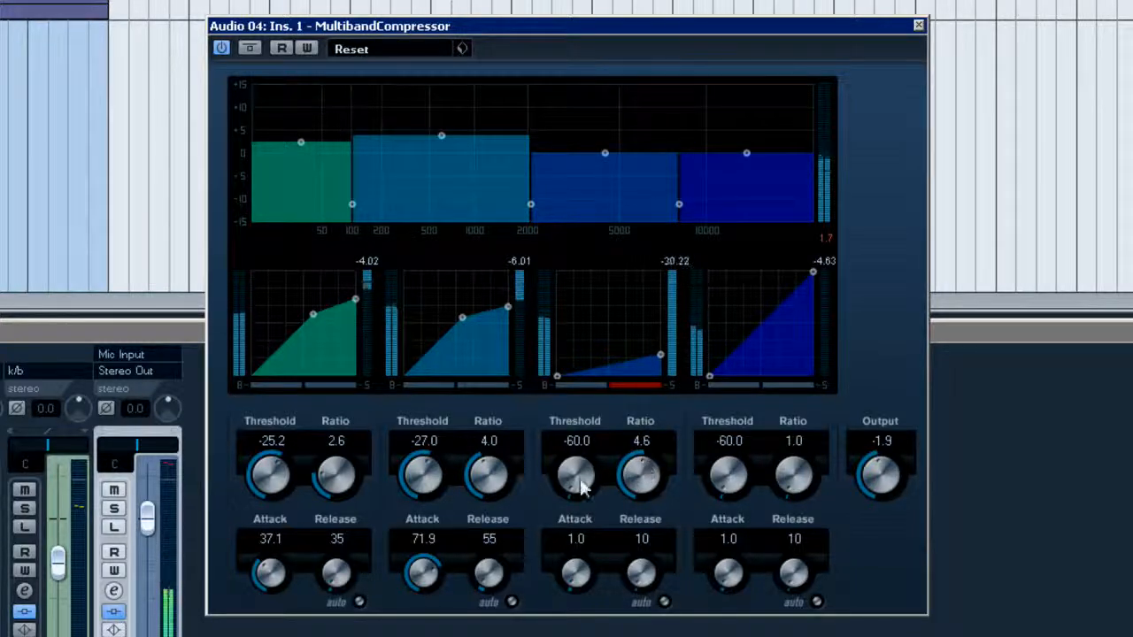
pyautogui.moveTo(575, 483); pyautogui.dragTo(639, 470)
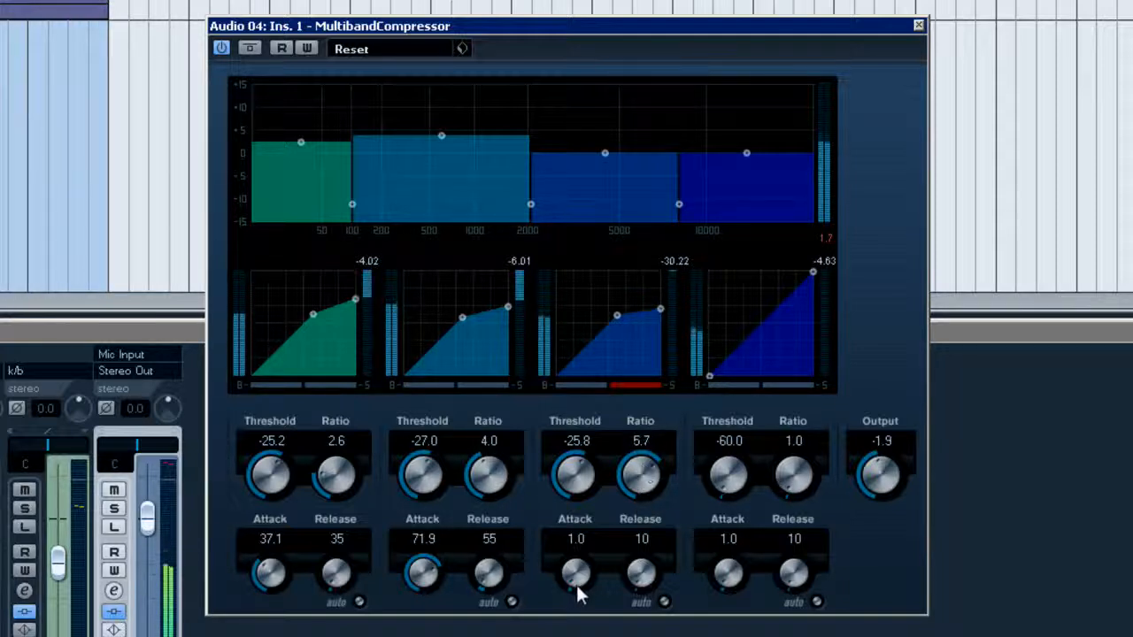
pyautogui.moveTo(577, 594); pyautogui.dragTo(576, 560)
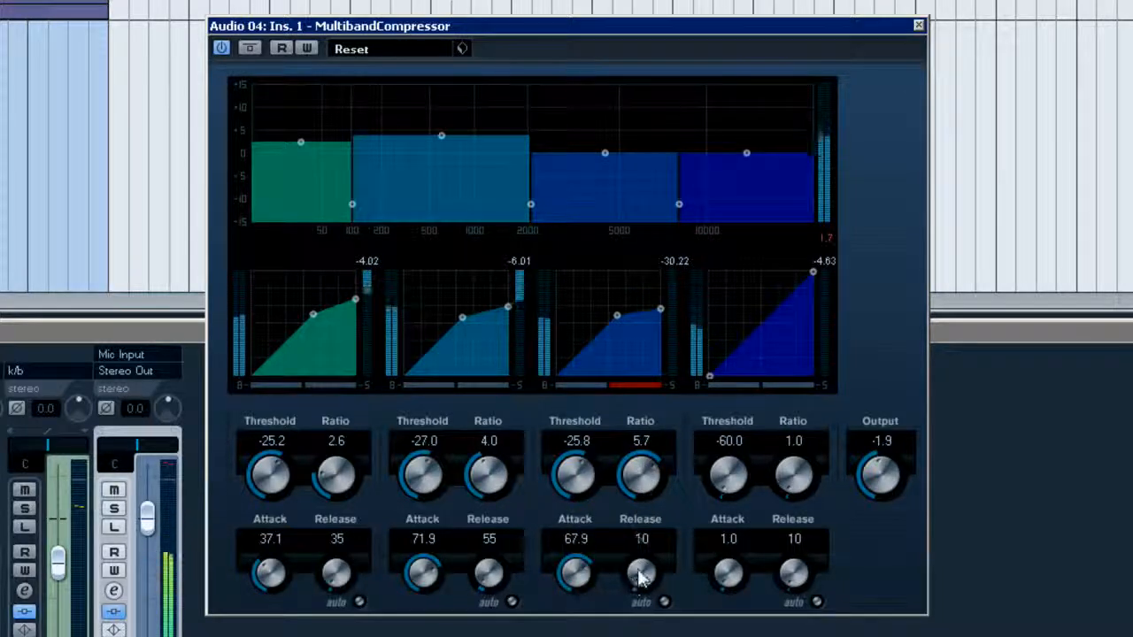
pyautogui.moveTo(642, 578); pyautogui.dragTo(647, 501)
pyautogui.moveTo(576, 478); pyautogui.dragTo(575, 485)
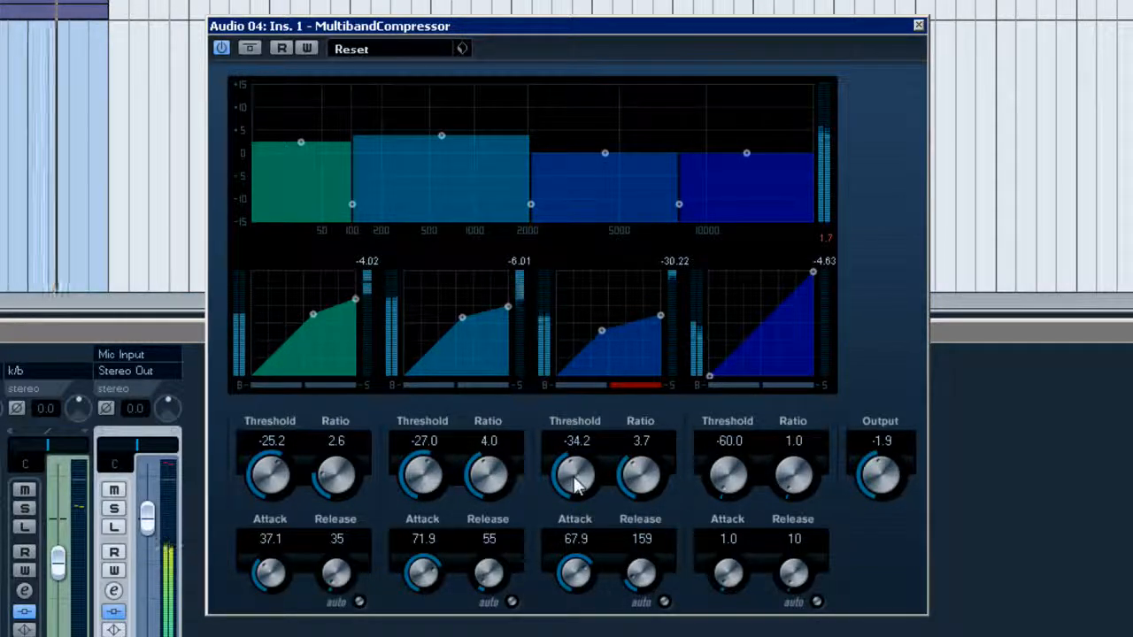
# - Compare the soloed third band against its own bypass and turn off its solo
pyautogui.click(589, 387)
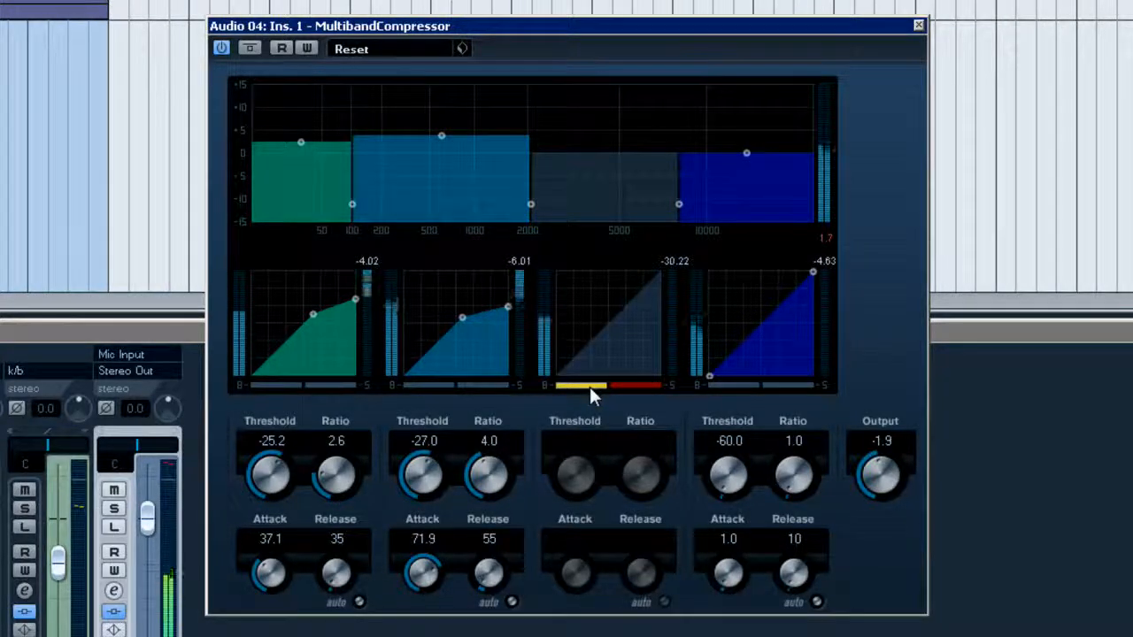
pyautogui.click(590, 387)
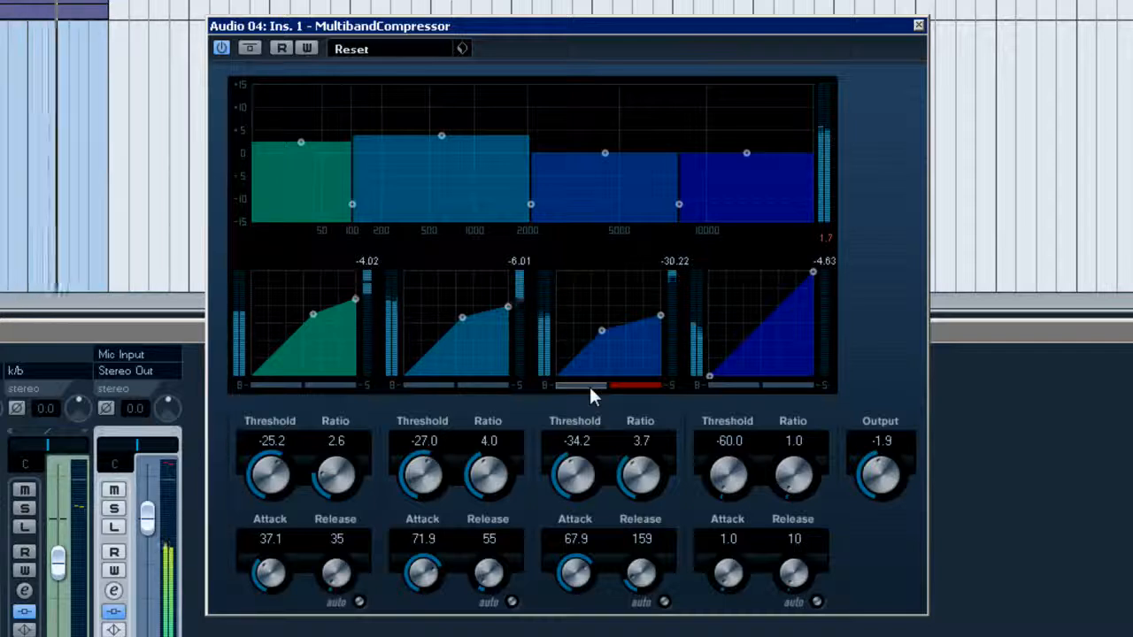
pyautogui.click(634, 386)
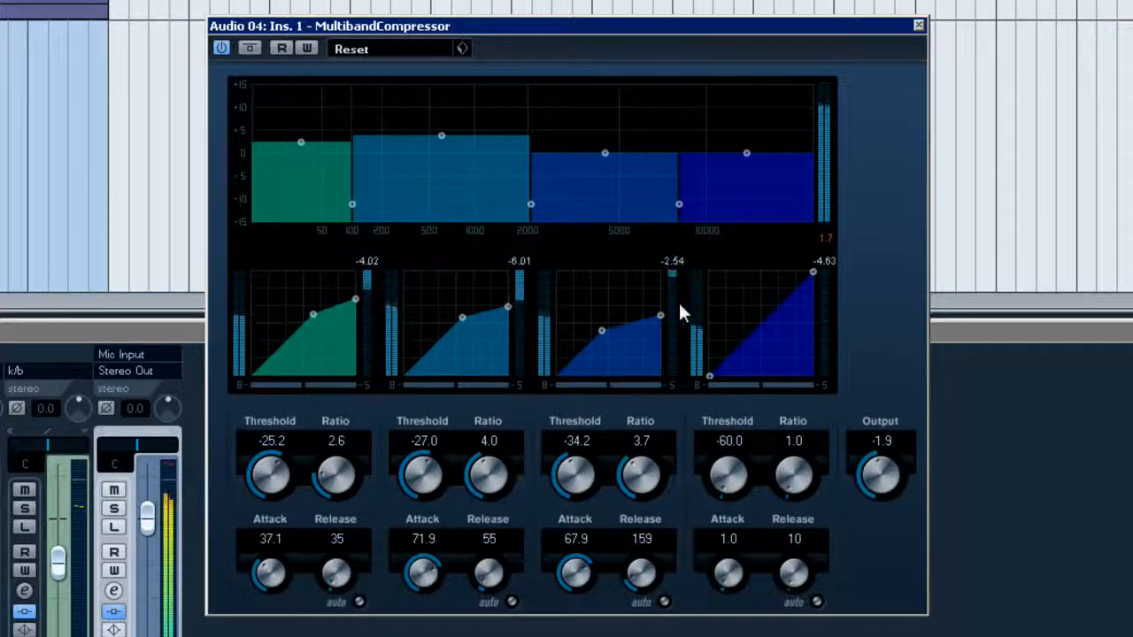
# - Raise the third band's gain to about +2 dB and compare the loop against bypassing the whole compressor
pyautogui.moveTo(608, 153); pyautogui.dragTo(608, 145)
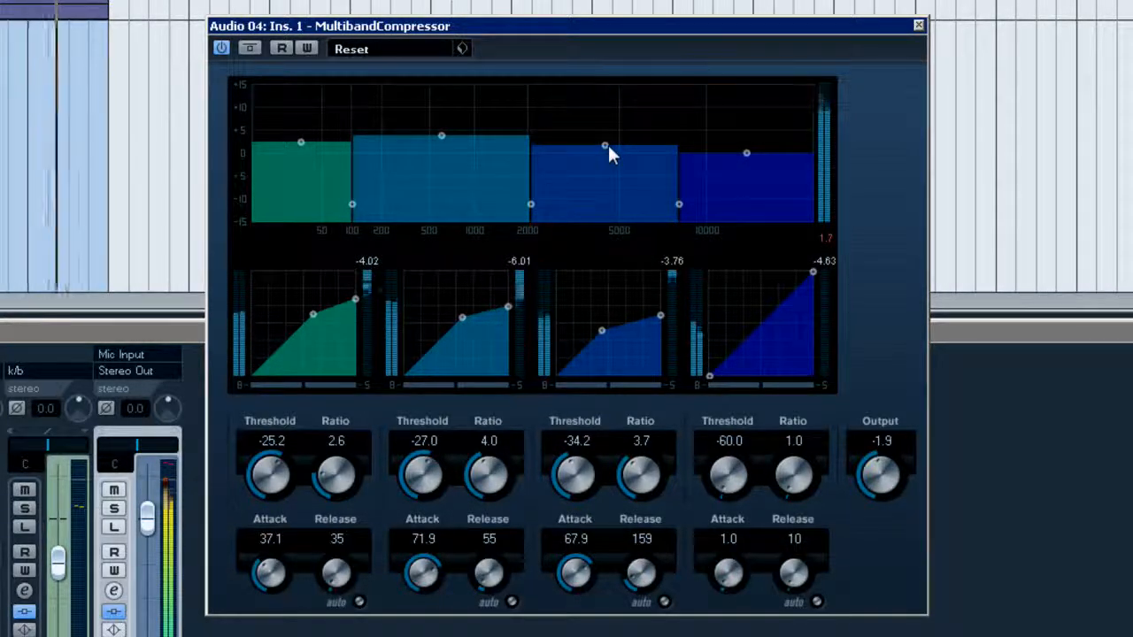
pyautogui.click(250, 49)
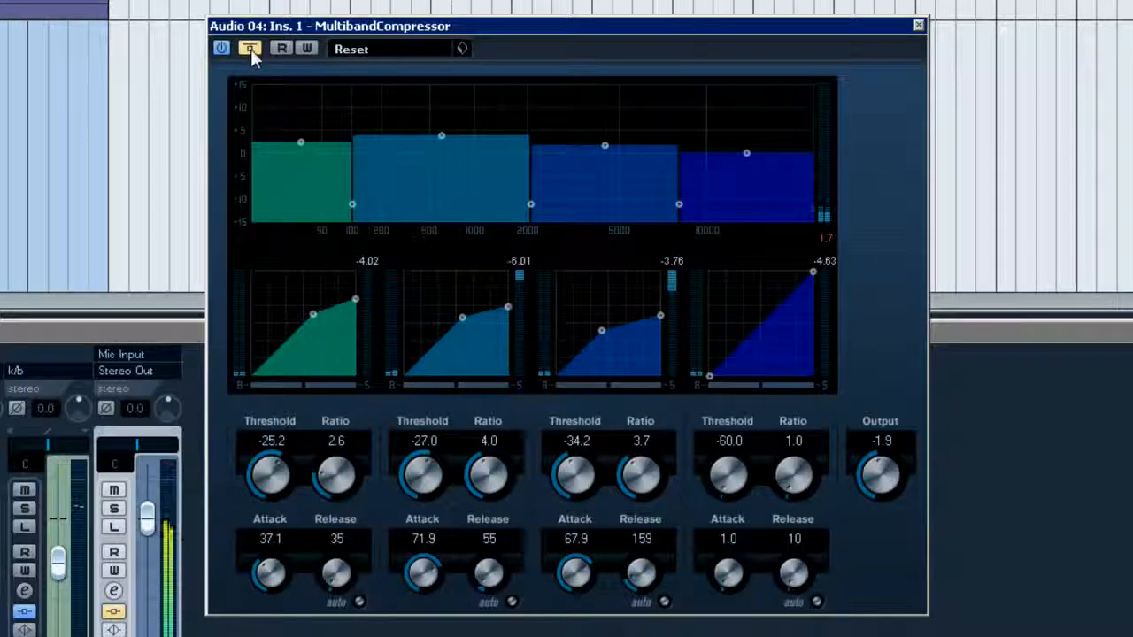
pyautogui.click(250, 48)
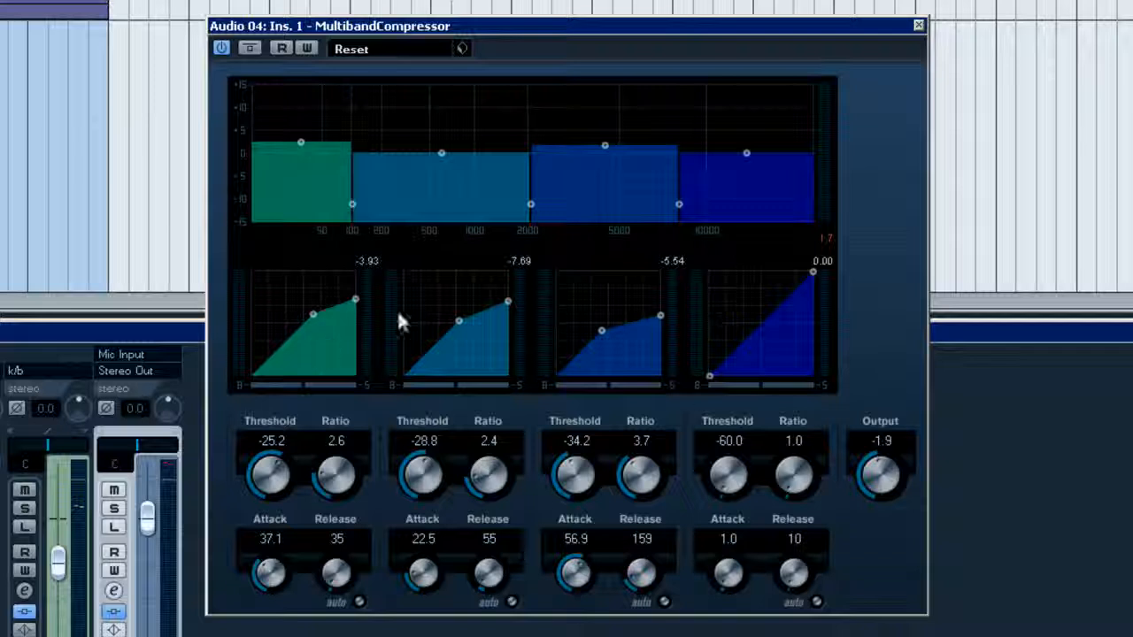
# - Solo the highest band, set its ratio to 2.3, threshold to -32.7 and attack to 30.0, and enable automatic release
pyautogui.click(769, 384)
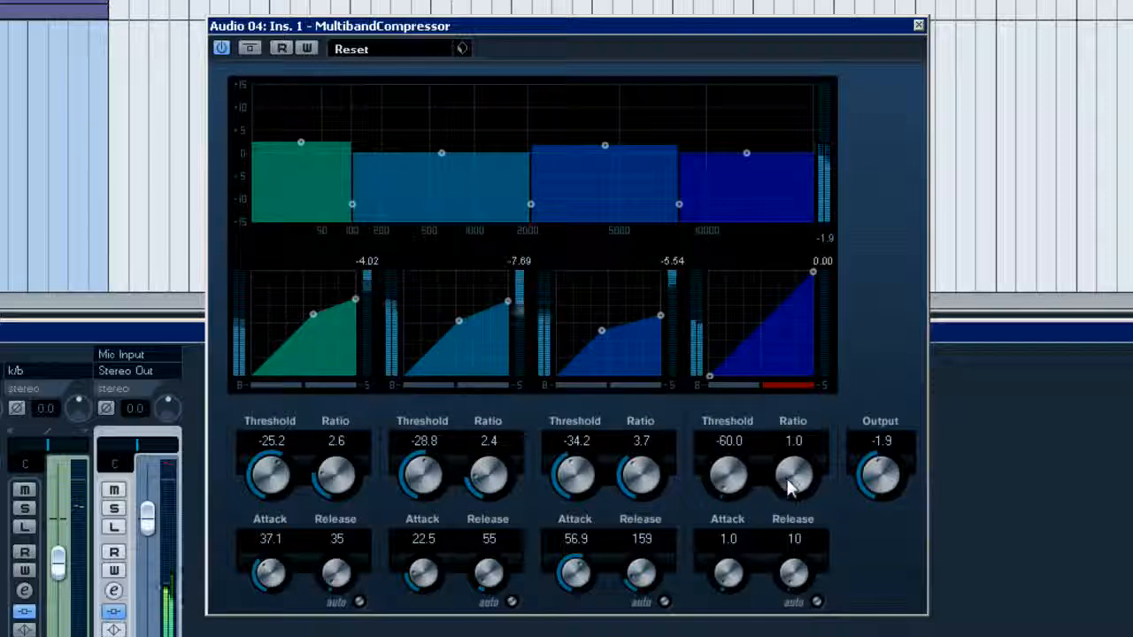
pyautogui.moveTo(791, 485); pyautogui.dragTo(731, 434)
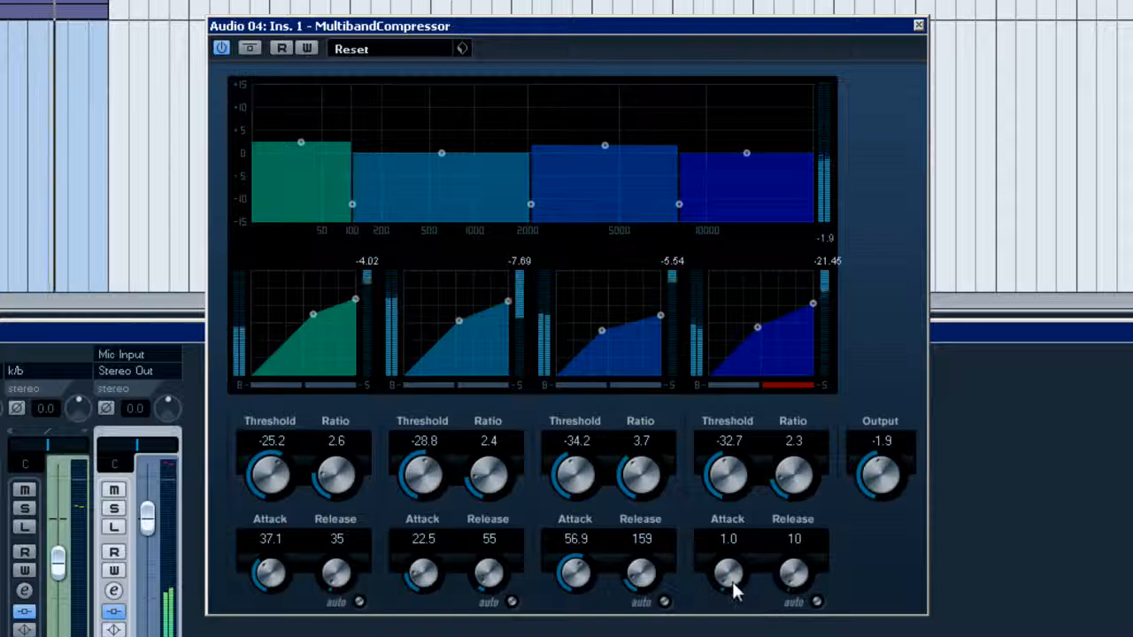
pyautogui.moveTo(733, 591); pyautogui.dragTo(733, 620)
pyautogui.moveTo(793, 575); pyautogui.dragTo(792, 577)
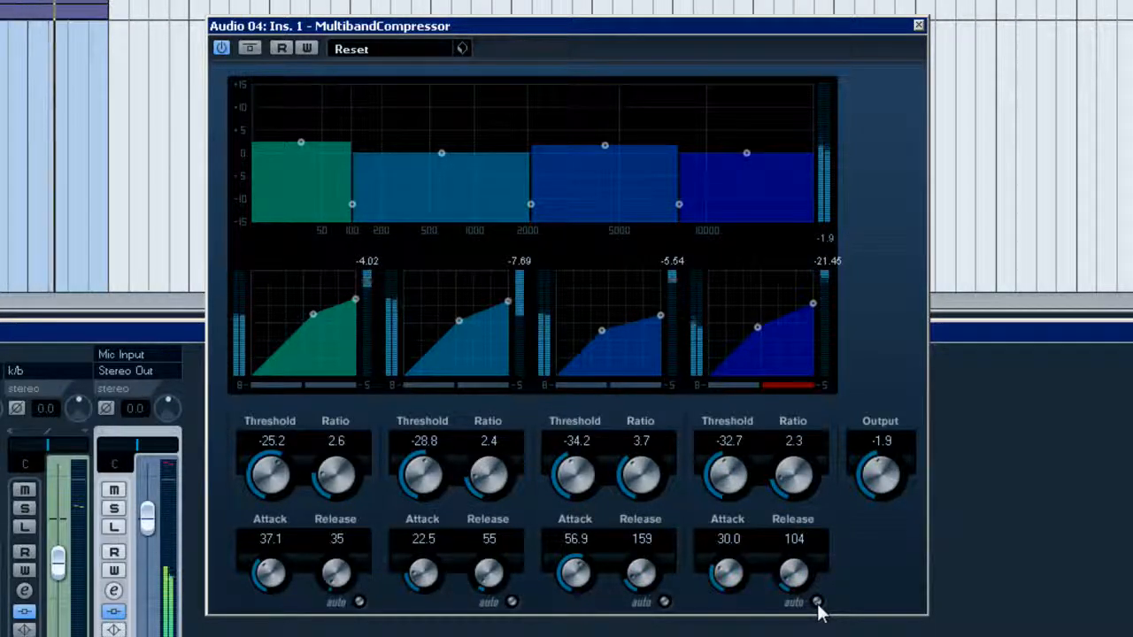
pyautogui.click(817, 602)
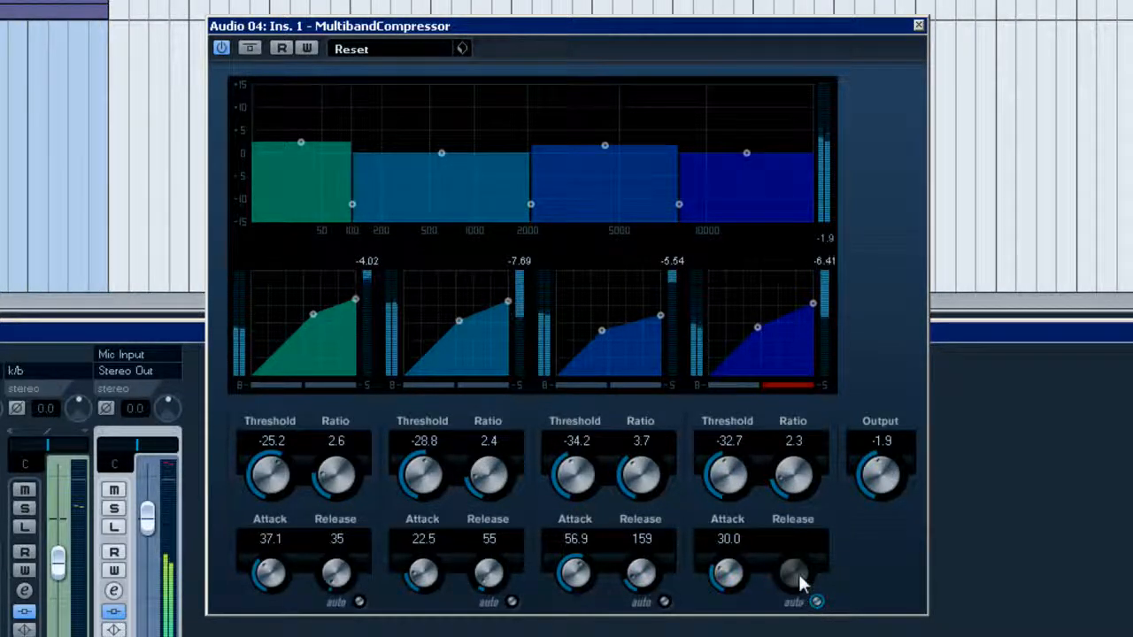
# - Raise the highest band's gain to about +1 dB and compare the full loop against the bypassed signal
pyautogui.moveTo(748, 154)
pyautogui.mouseDown()
pyautogui.moveTo(746, 115)
pyautogui.moveTo(746, 152)
pyautogui.mouseUp()
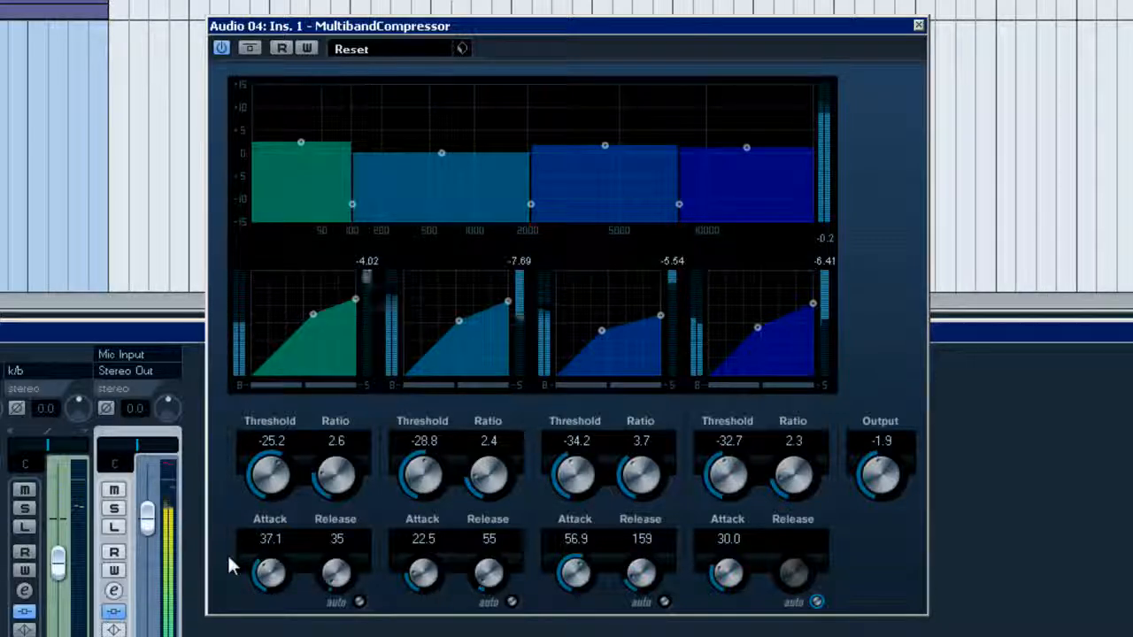
pyautogui.click(250, 47)
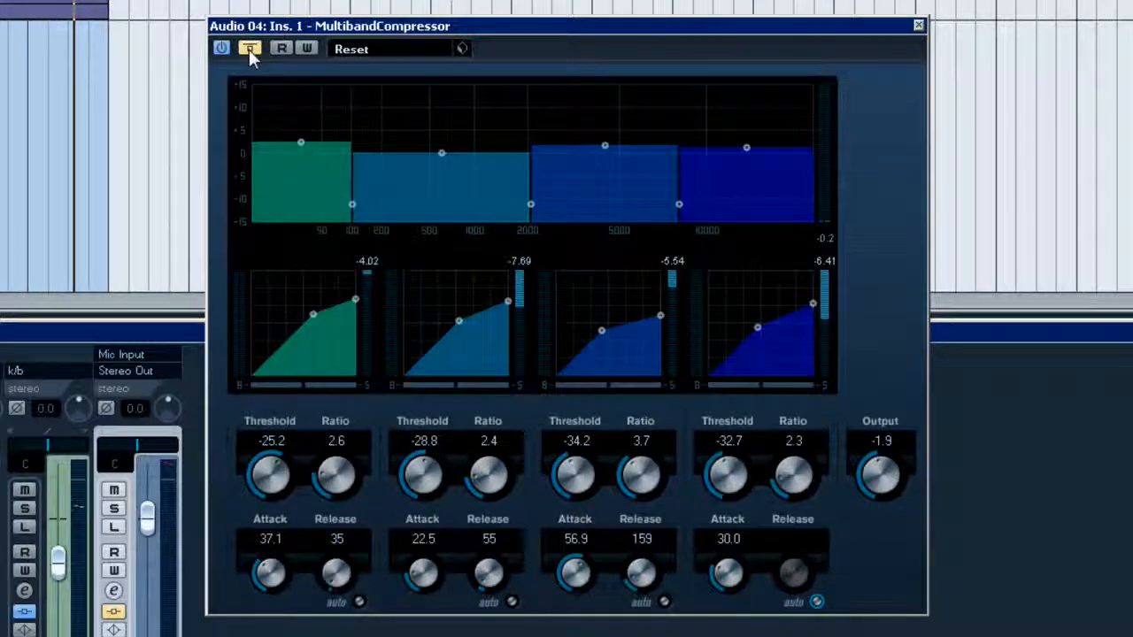
pyautogui.click(250, 49)
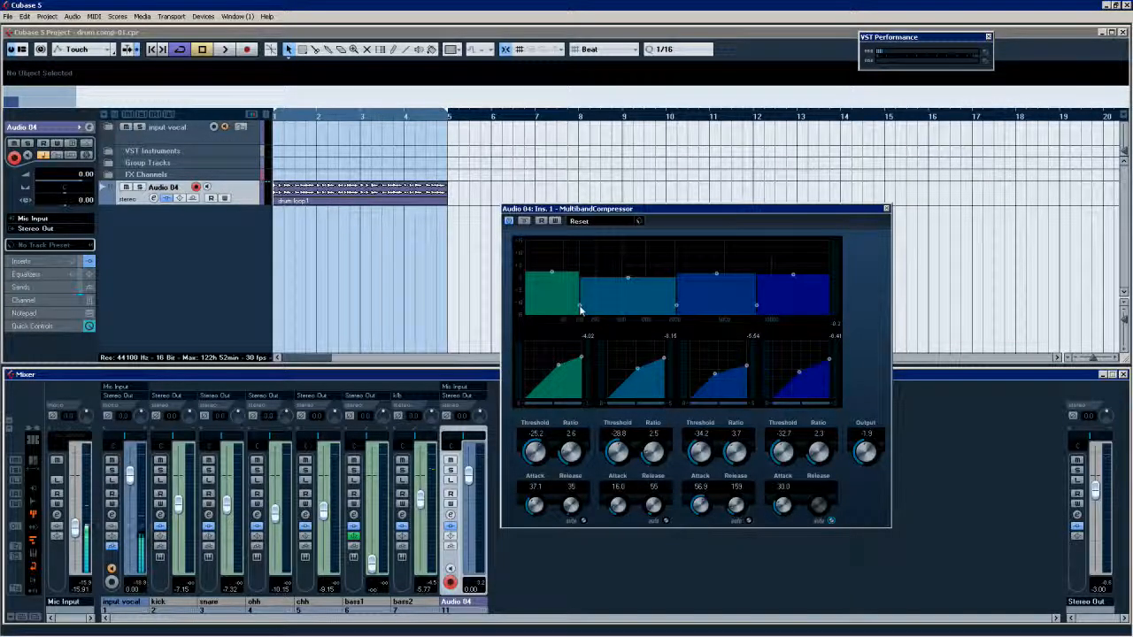
# - Open the Audio 04 channel settings, close the compressor and load Blue Cat's MB-5 Dynamix into the second insert slot
pyautogui.moveTo(562, 315)
pyautogui.mouseDown()
pyautogui.moveTo(591, 320)
pyautogui.moveTo(582, 327)
pyautogui.mouseUp()
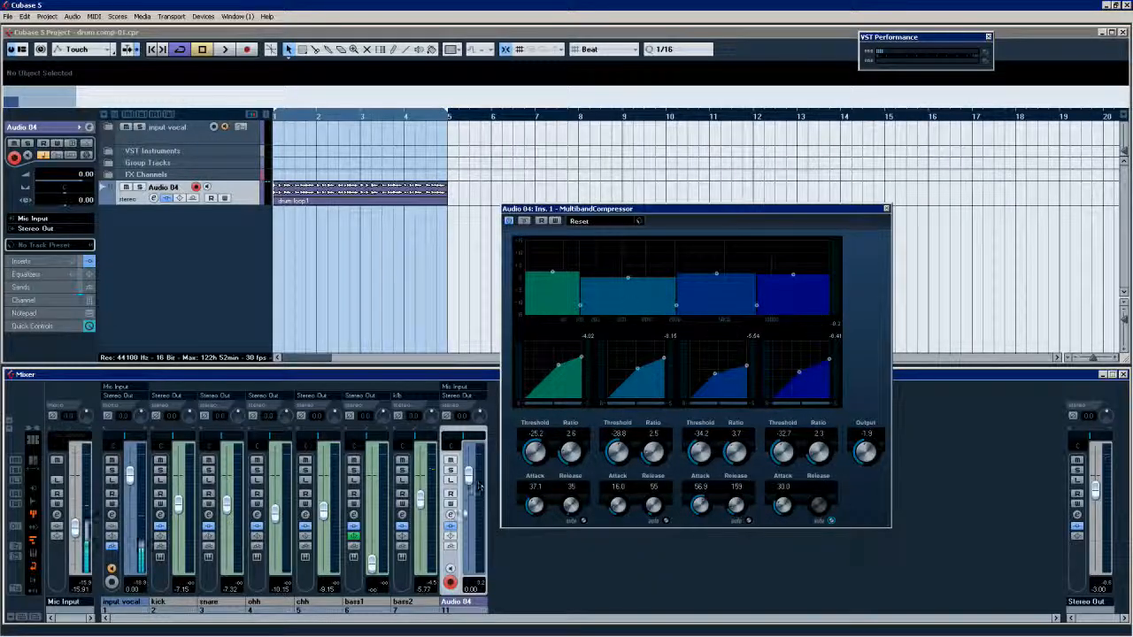
pyautogui.click(452, 517)
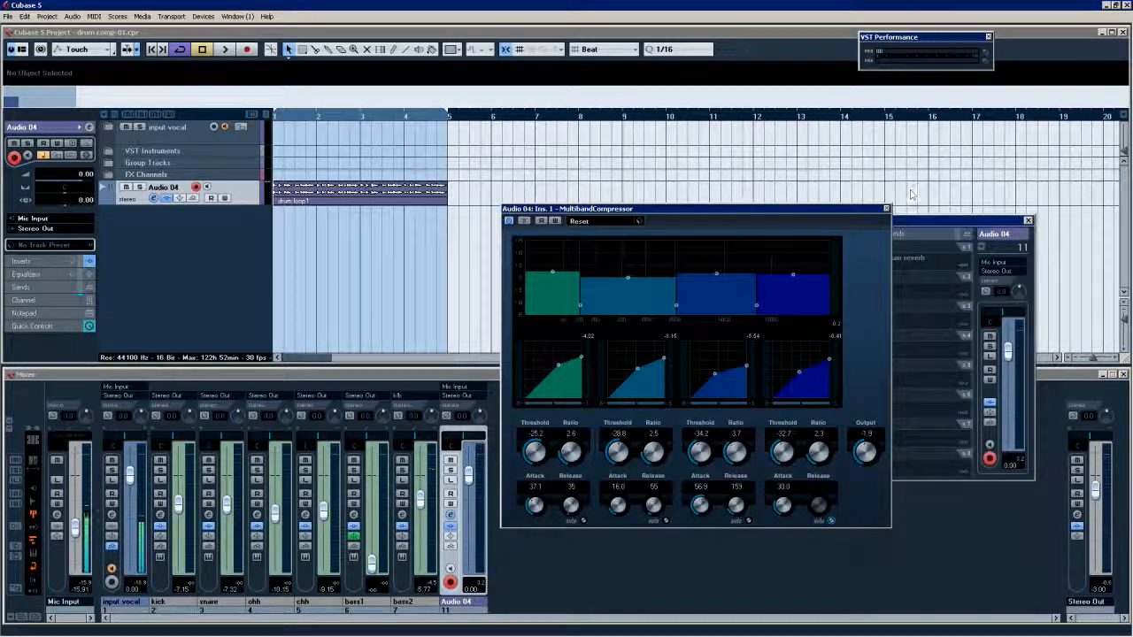
pyautogui.click(886, 208)
pyautogui.click(546, 285)
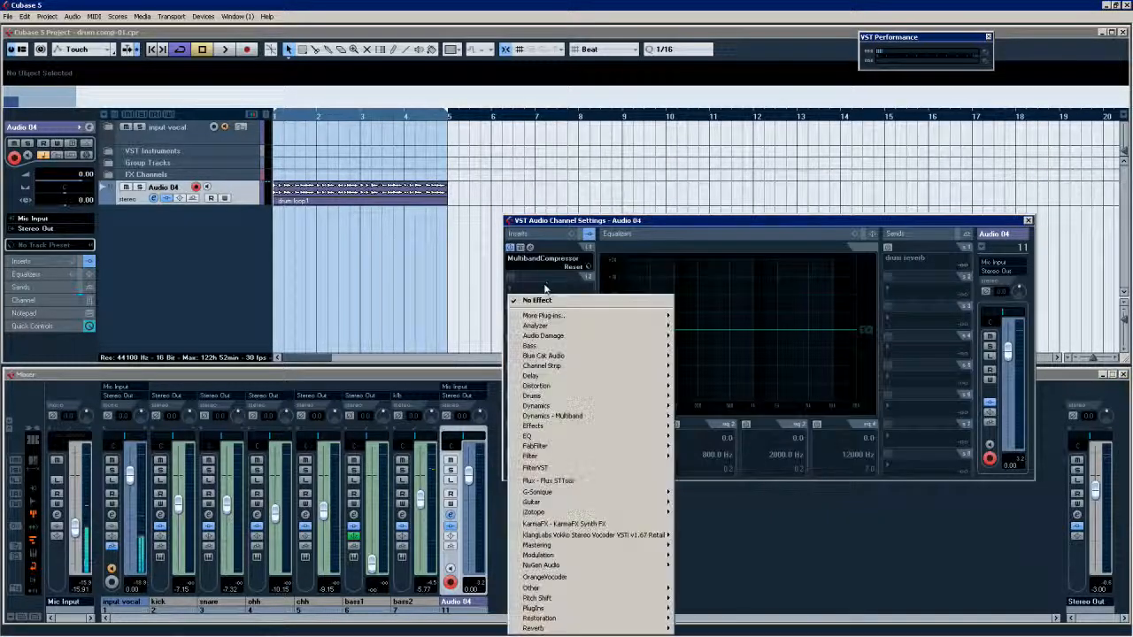
pyautogui.click(546, 281)
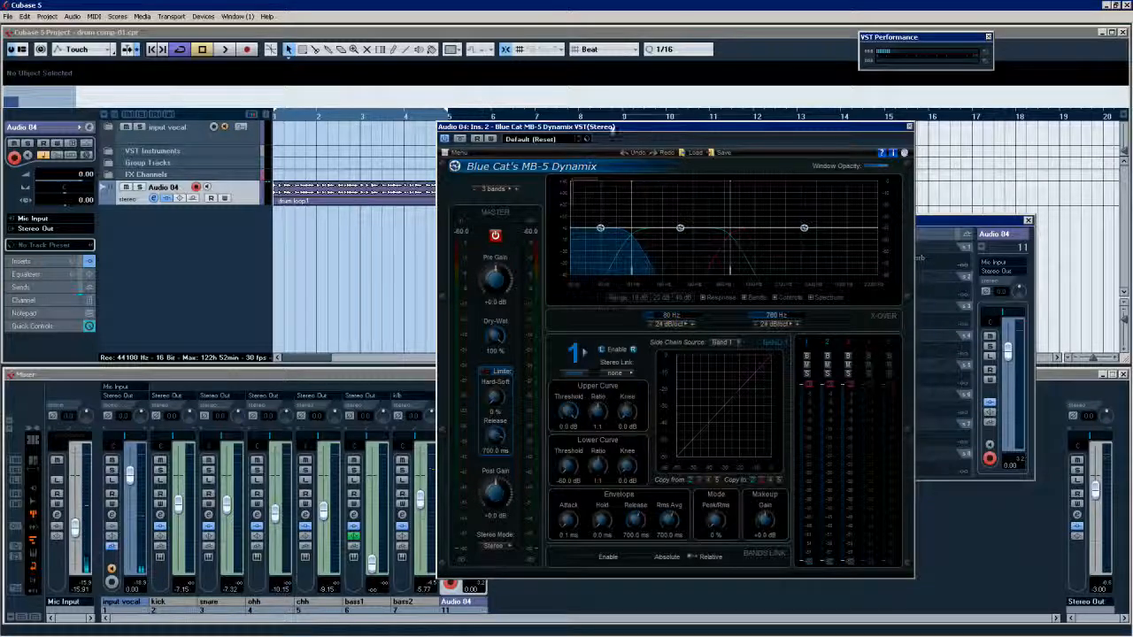
# - Close the channel settings and reposition the MB-5 Dynamix window beside the drum loop track
pyautogui.moveTo(630, 126); pyautogui.dragTo(369, 123)
pyautogui.click(1028, 220)
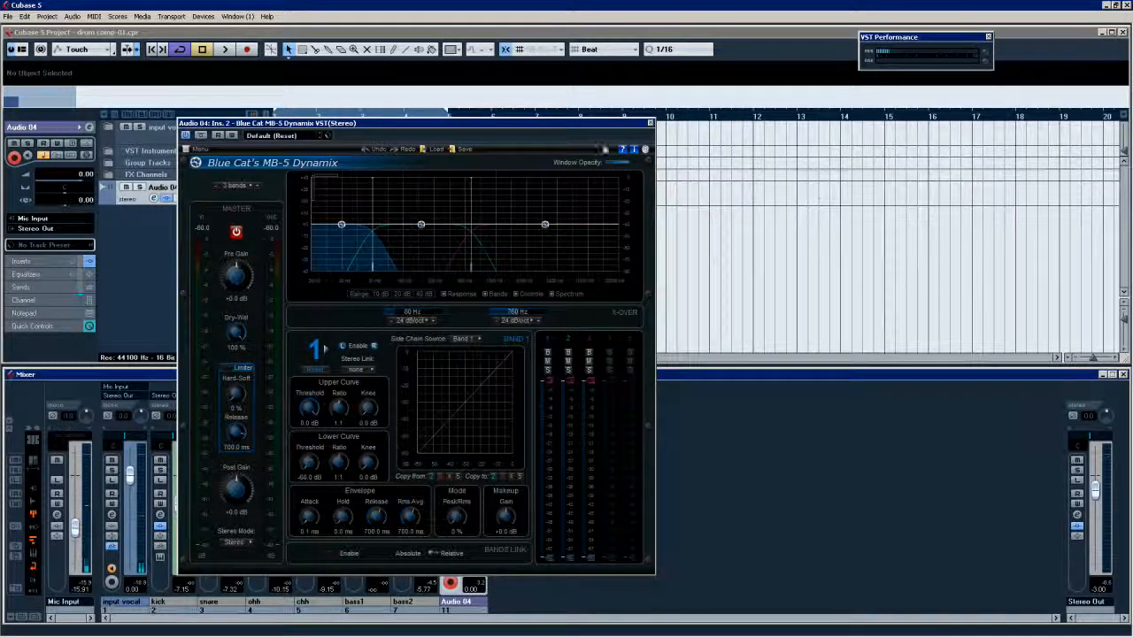
pyautogui.moveTo(611, 123); pyautogui.dragTo(894, 125)
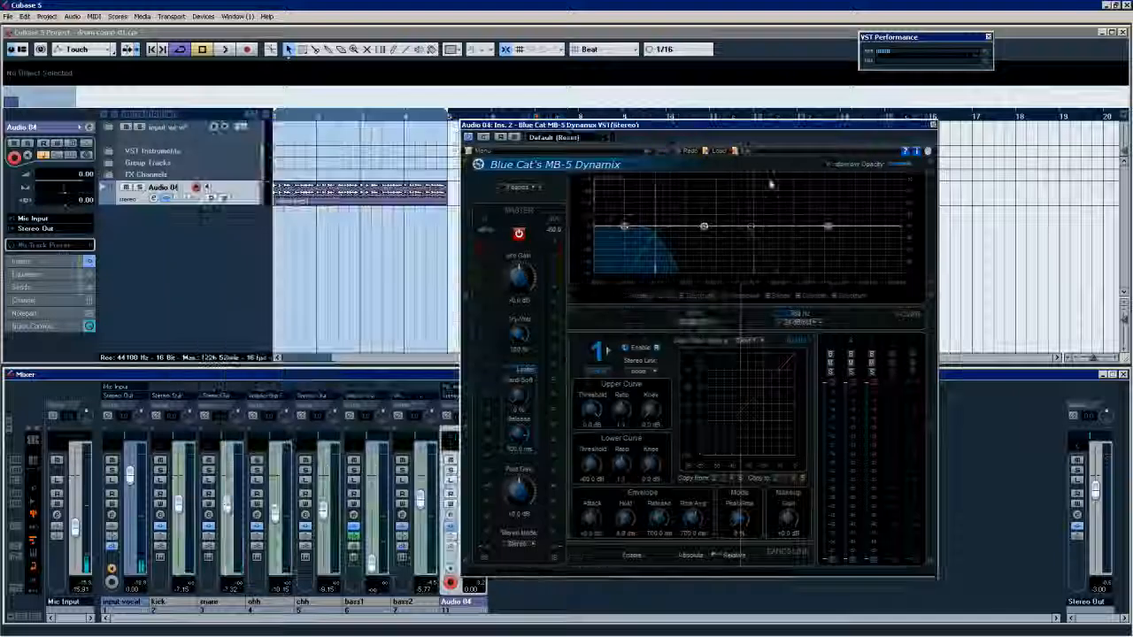
# - Switch MB-5 Dynamix to a single band, and finally to 5 bands
pyautogui.click(517, 189)
pyautogui.click(553, 190)
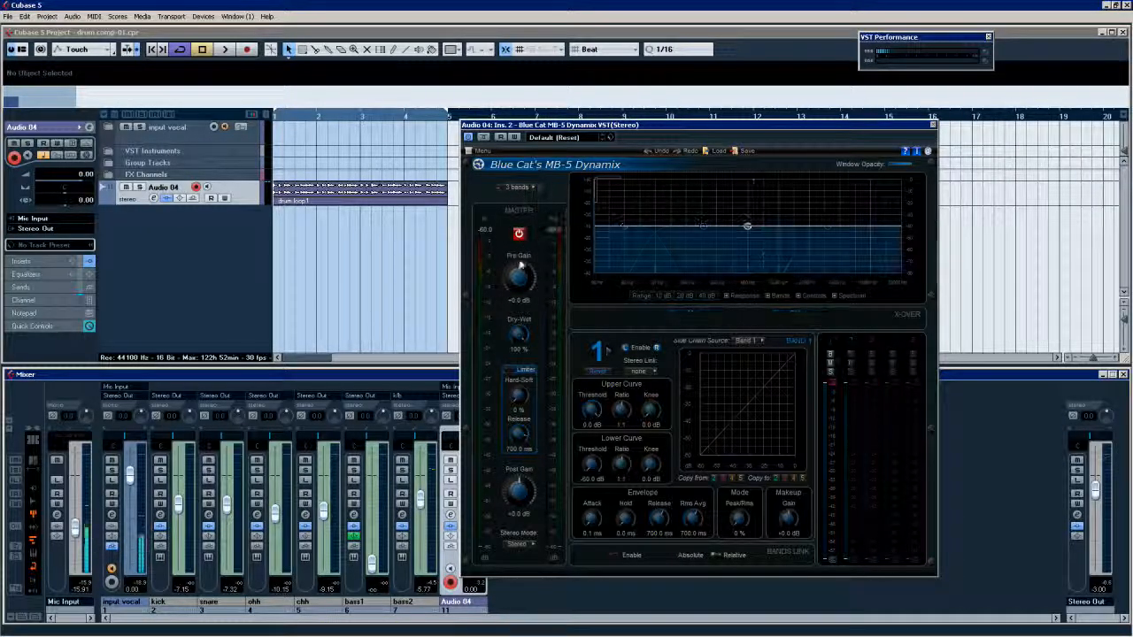
pyautogui.click(517, 187)
pyautogui.click(549, 230)
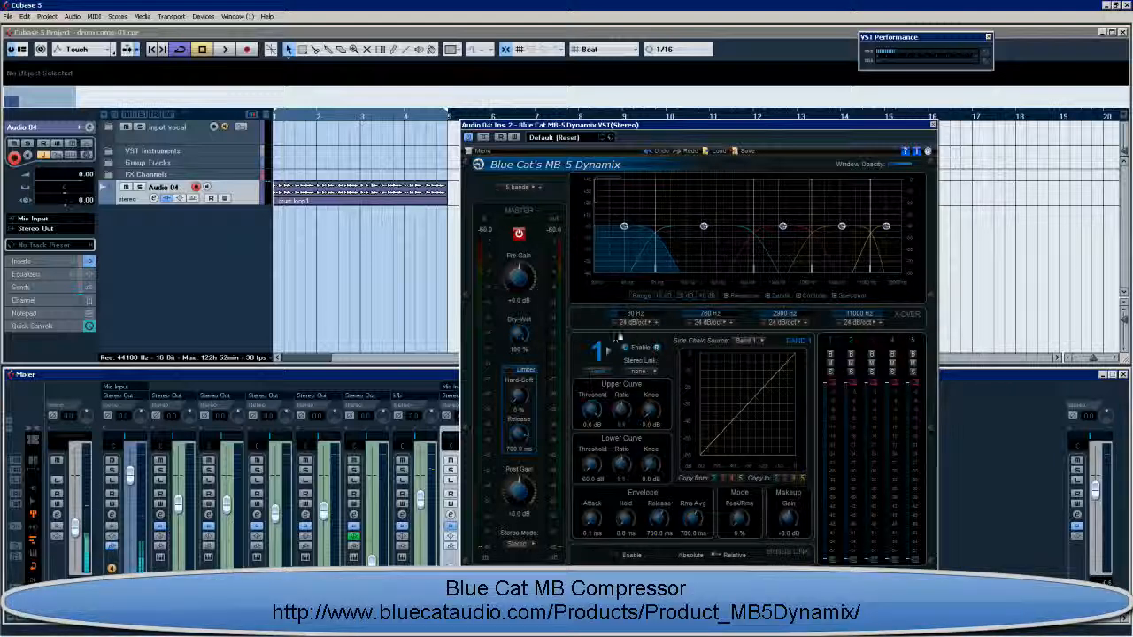
# - Look over the MB-5 Dynamix preset list without loading a preset, and close the plug-in window
pyautogui.click(571, 139)
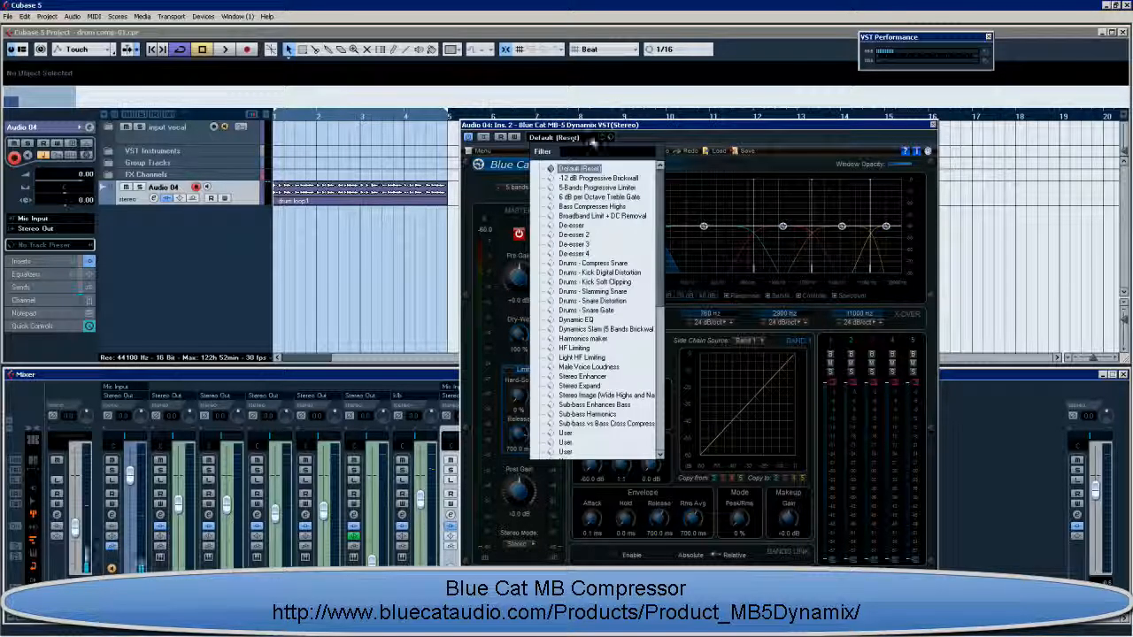
pyautogui.click(698, 135)
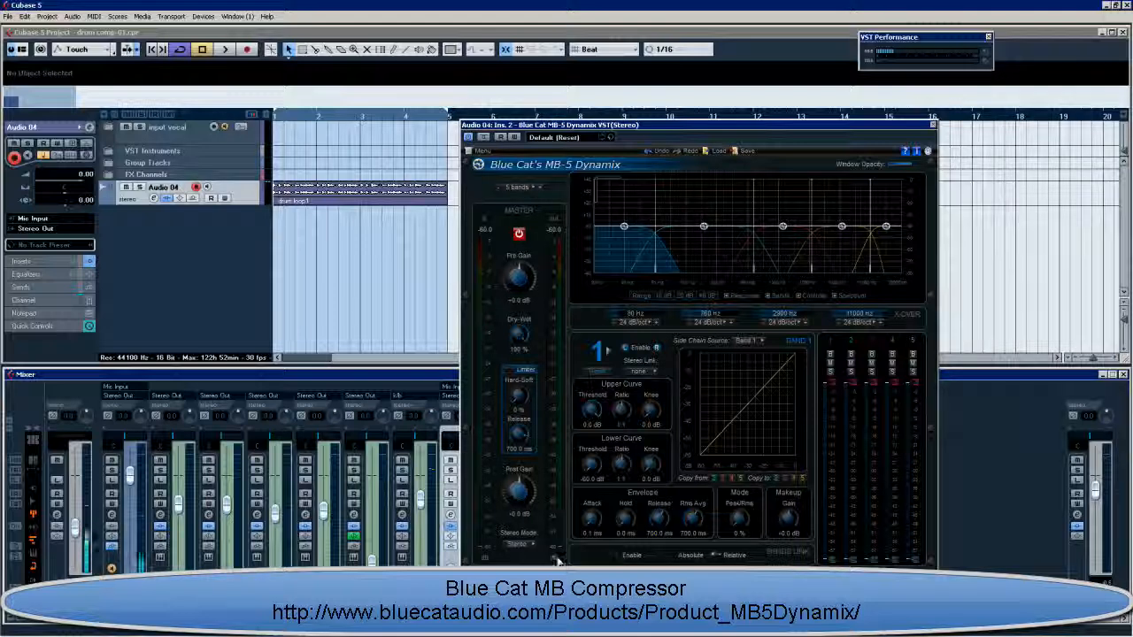
pyautogui.click(934, 126)
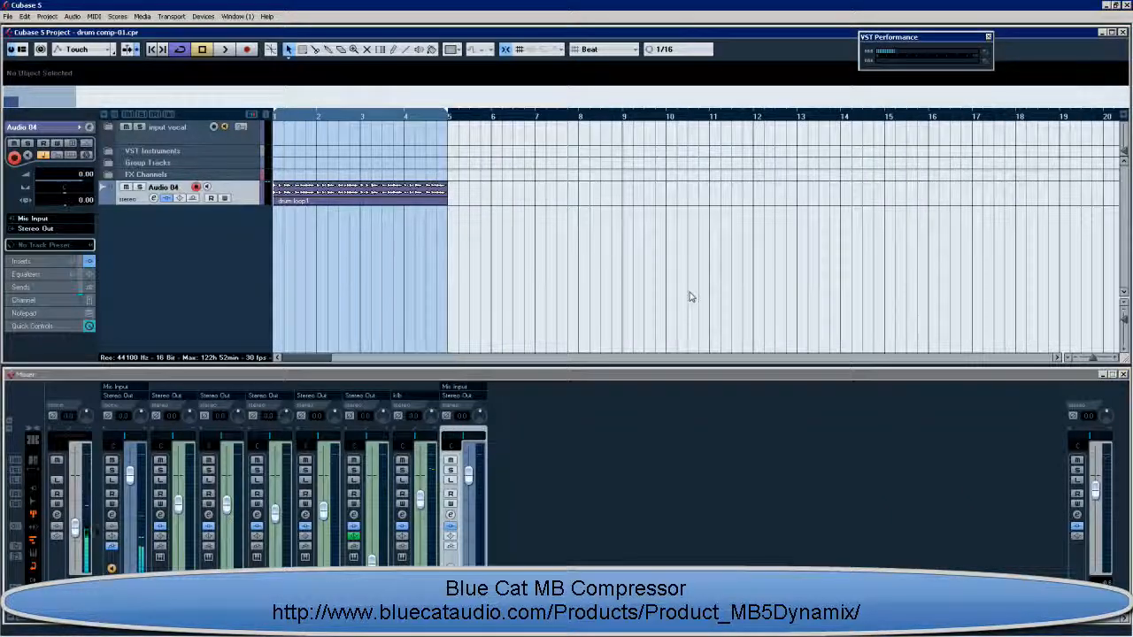